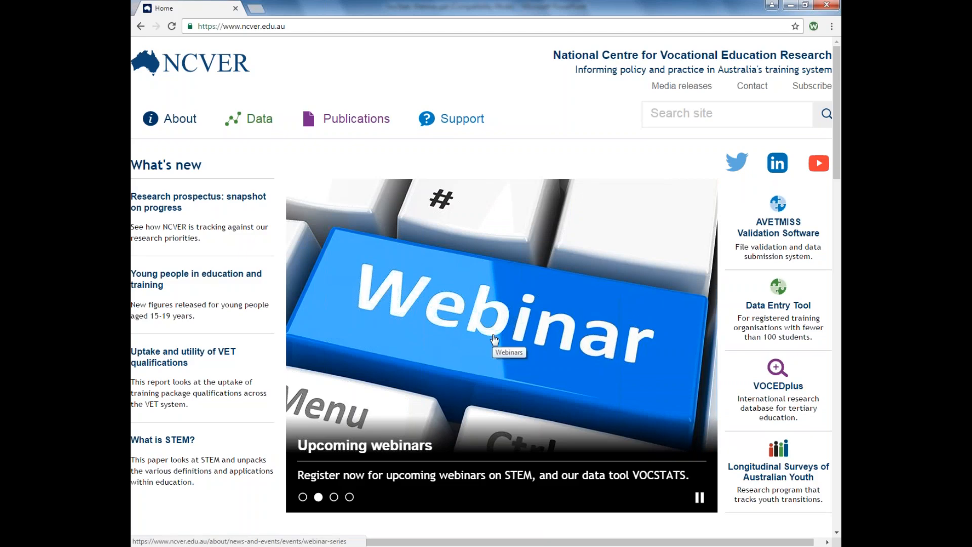
Scroll down the NCVER home page to the Featured products and services with the VOCSTATS card.
{"action": "scroll", "coordinate": [495, 339], "scroll_direction": "down", "scroll_amount": 1}
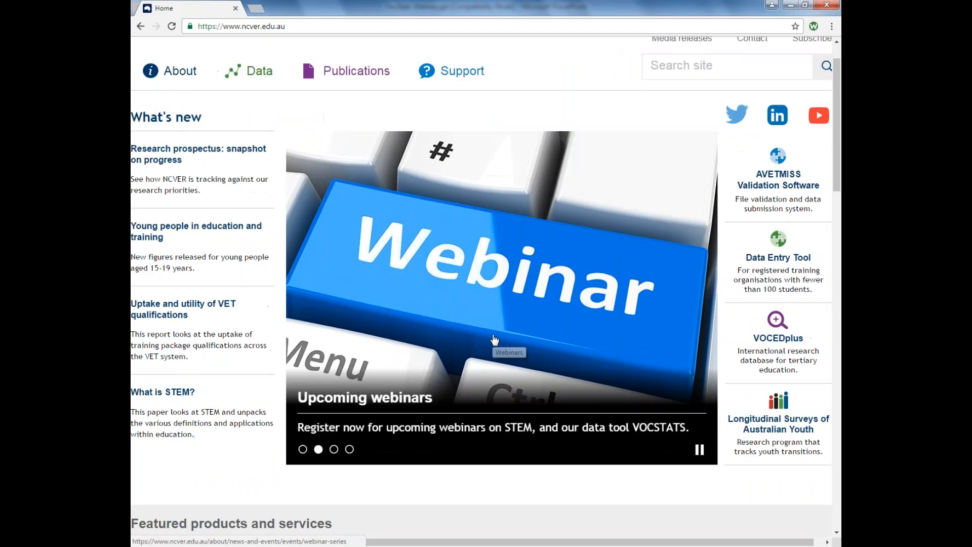
{"action": "scroll", "coordinate": [495, 339], "scroll_direction": "down", "scroll_amount": 3}
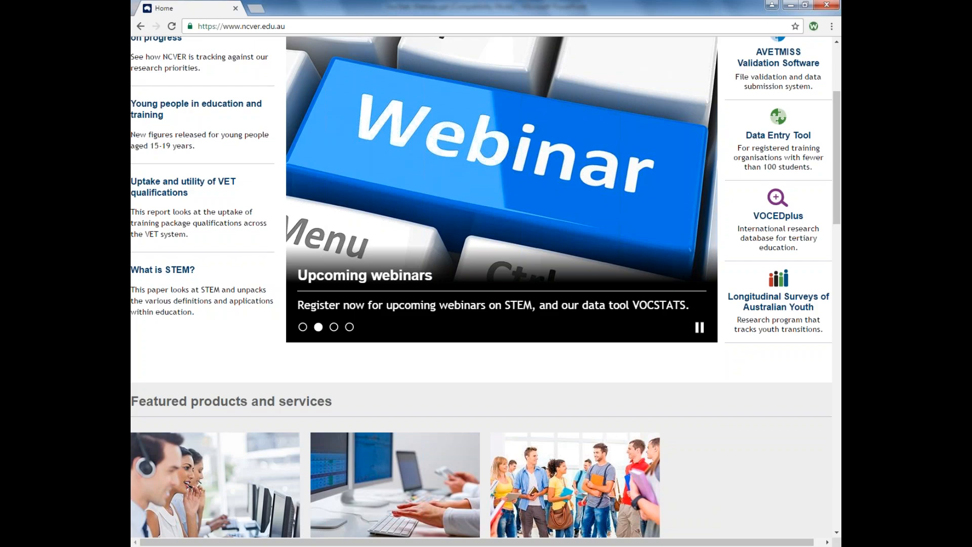
{"action": "scroll", "coordinate": [391, 451], "scroll_direction": "down", "scroll_amount": 2}
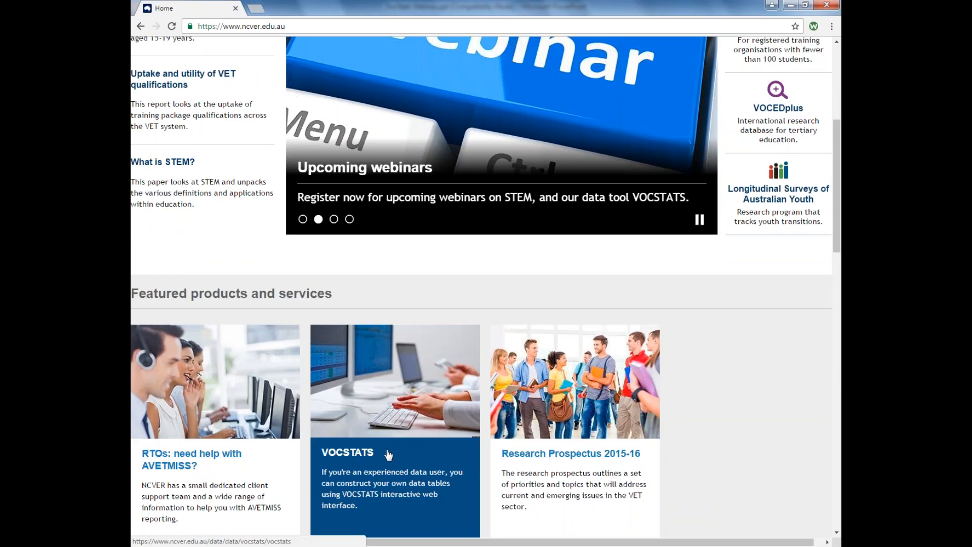
Open the VOCSTATS product page and read through its content.
{"action": "left_click", "coordinate": [388, 453]}
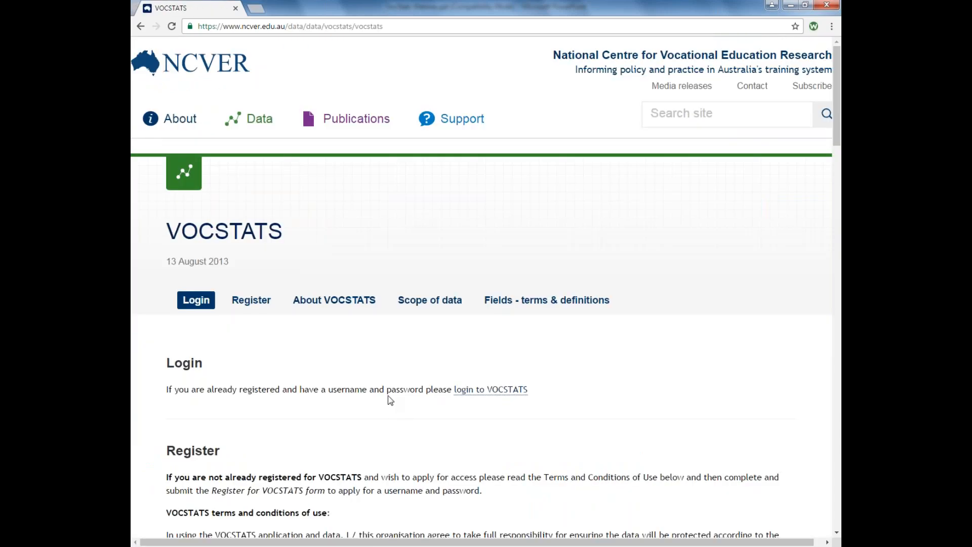
{"action": "scroll", "coordinate": [390, 401], "scroll_direction": "down", "scroll_amount": 1}
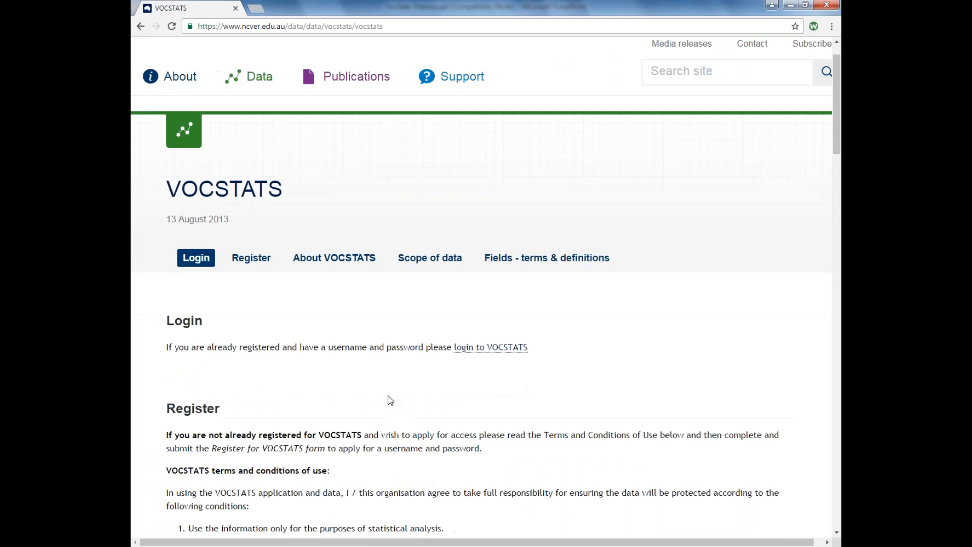
{"action": "scroll", "coordinate": [390, 400], "scroll_direction": "down", "scroll_amount": 1}
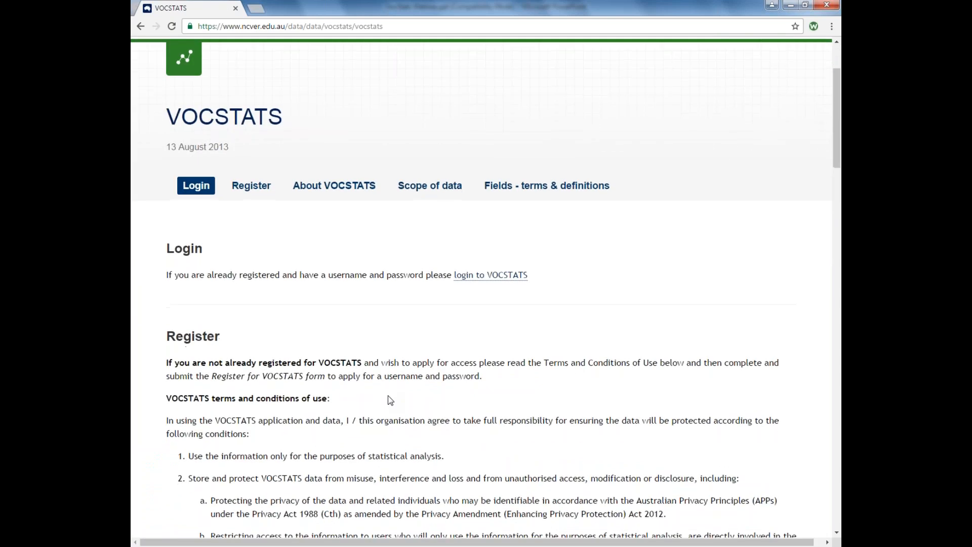
{"action": "scroll", "coordinate": [390, 401], "scroll_direction": "down", "scroll_amount": 1}
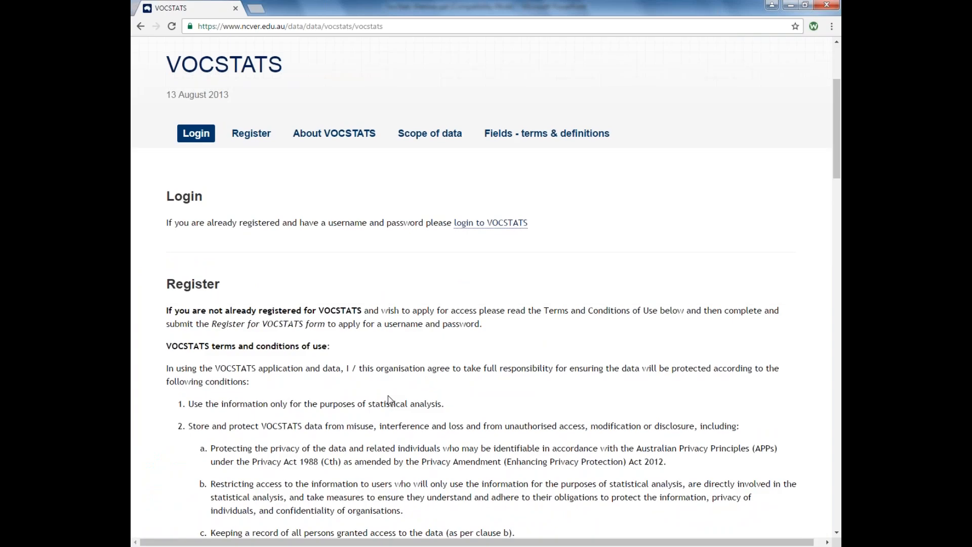
{"action": "scroll", "coordinate": [390, 400], "scroll_direction": "down", "scroll_amount": 1}
{"action": "scroll", "coordinate": [390, 400], "scroll_direction": "down", "scroll_amount": 3}
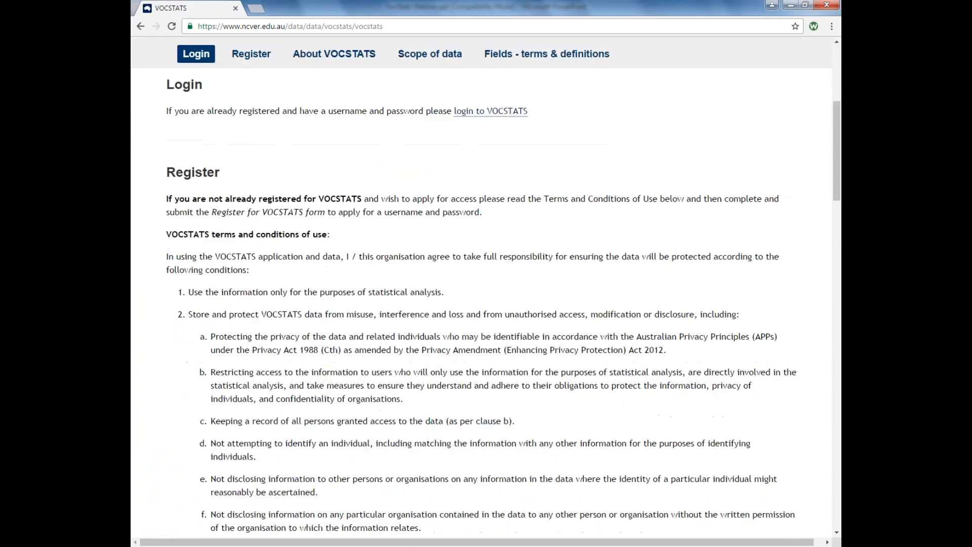
{"action": "scroll", "coordinate": [480, 304], "scroll_direction": "down", "scroll_amount": 3}
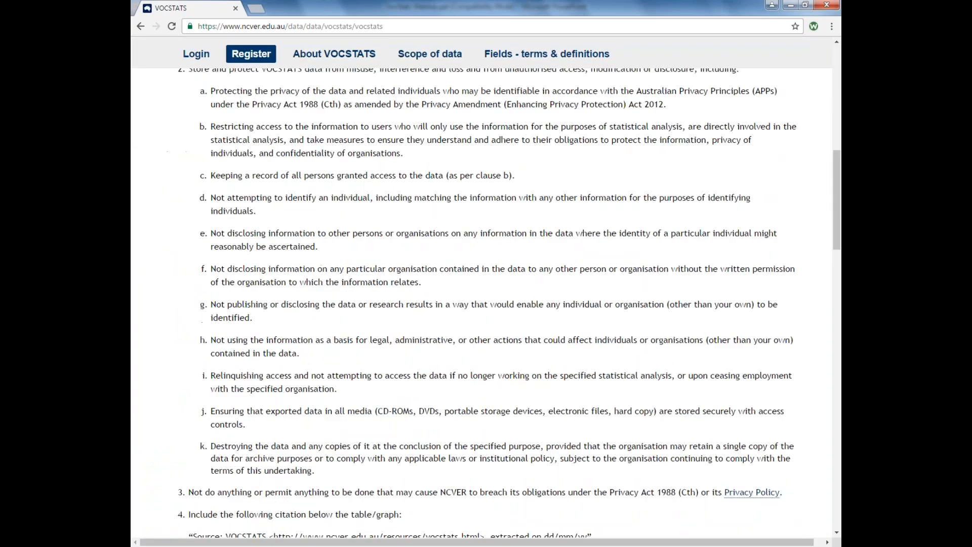
{"action": "scroll", "coordinate": [604, 299], "scroll_direction": "down", "scroll_amount": 1}
{"action": "scroll", "coordinate": [604, 299], "scroll_direction": "up", "scroll_amount": 5}
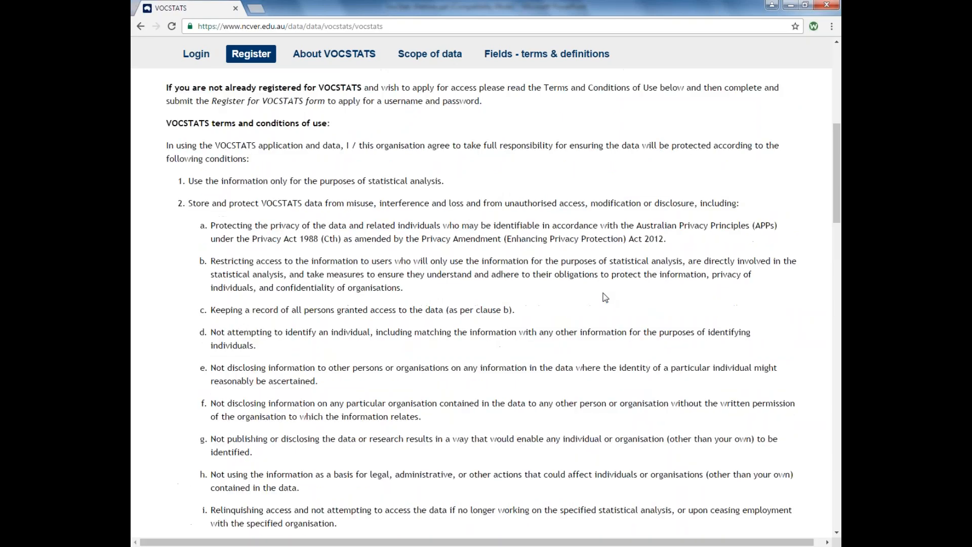
{"action": "scroll", "coordinate": [424, 323], "scroll_direction": "up", "scroll_amount": 2}
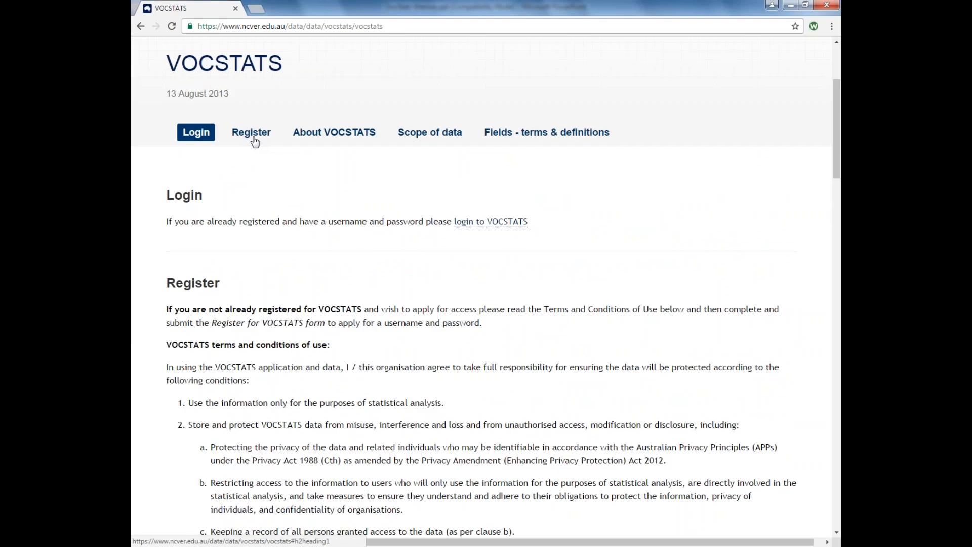
Jump to the Register section and download the VOCSTATS registration form.
{"action": "left_click", "coordinate": [254, 141]}
{"action": "scroll", "coordinate": [331, 324], "scroll_direction": "down", "scroll_amount": 5}
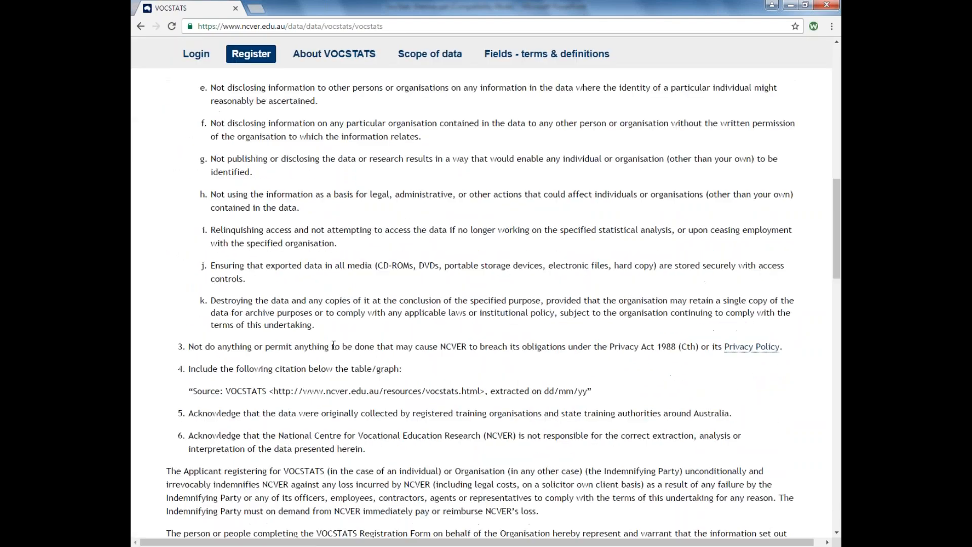
{"action": "scroll", "coordinate": [333, 345], "scroll_direction": "down", "scroll_amount": 4}
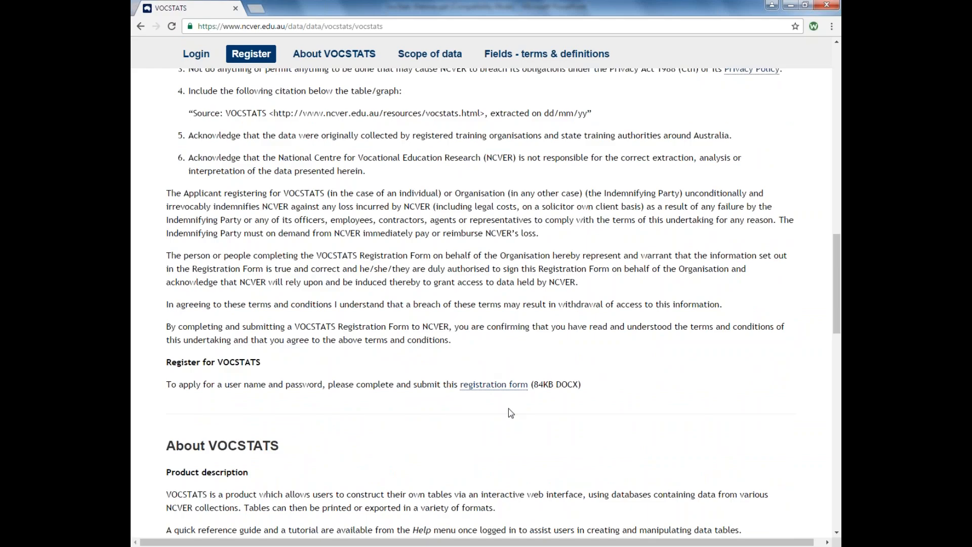
{"action": "left_click", "coordinate": [521, 390]}
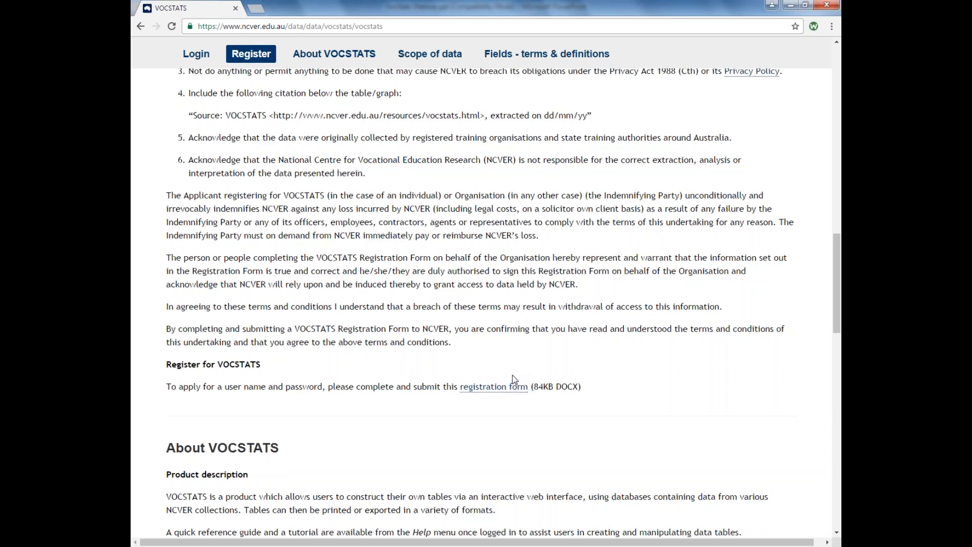
{"action": "scroll", "coordinate": [513, 379], "scroll_direction": "up", "scroll_amount": 7}
{"action": "scroll", "coordinate": [486, 304], "scroll_direction": "up", "scroll_amount": 7}
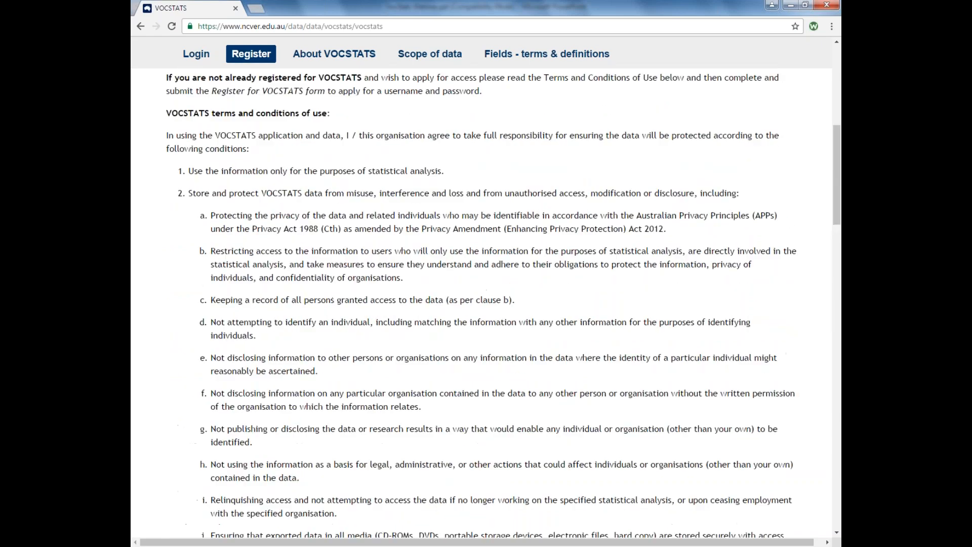
{"action": "scroll", "coordinate": [507, 283], "scroll_direction": "up", "scroll_amount": 2}
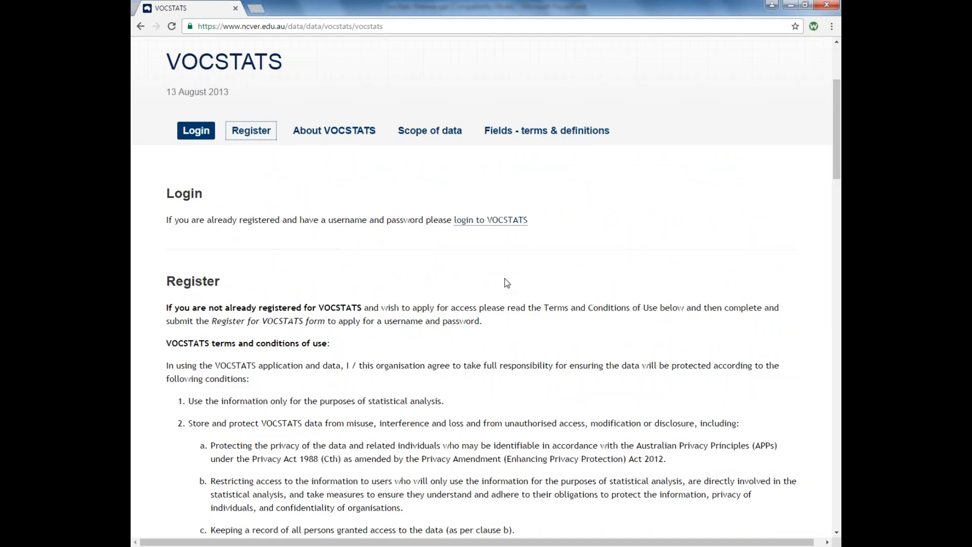
Log in to VOCSTATS with the user name and password, letting Chrome save the password.
{"action": "left_click", "coordinate": [499, 220]}
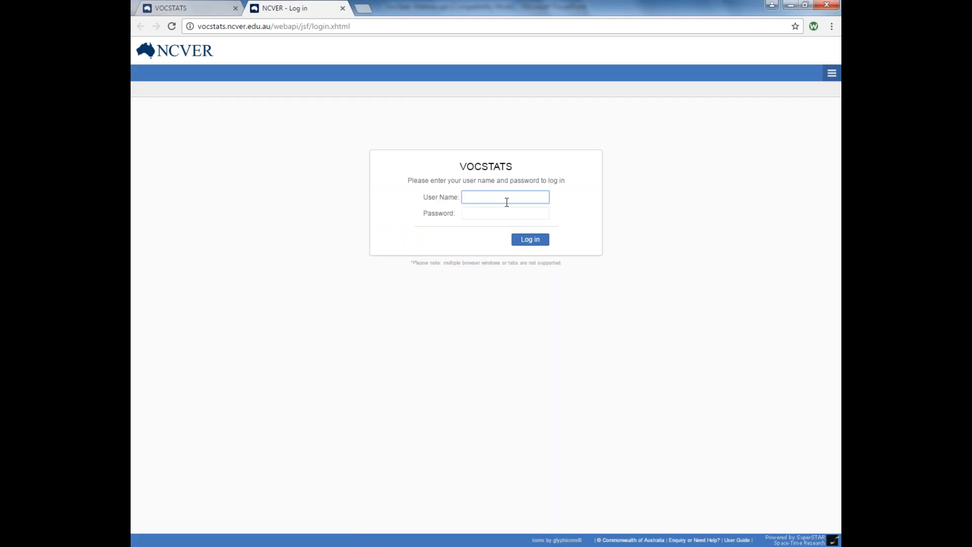
{"action": "type", "text": "Test"}
{"action": "key", "text": "Tab"}
{"action": "type", "text": "Test"}
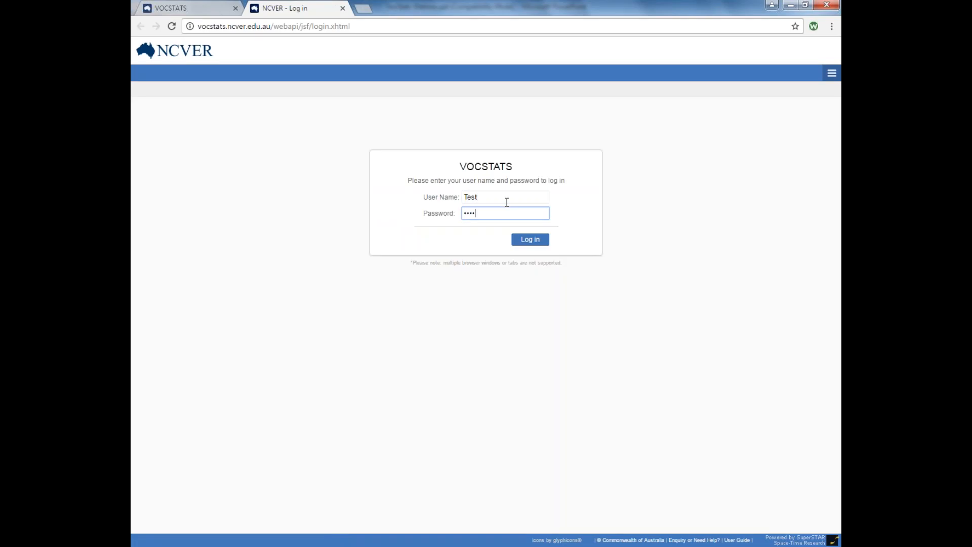
{"action": "key", "text": "Return"}
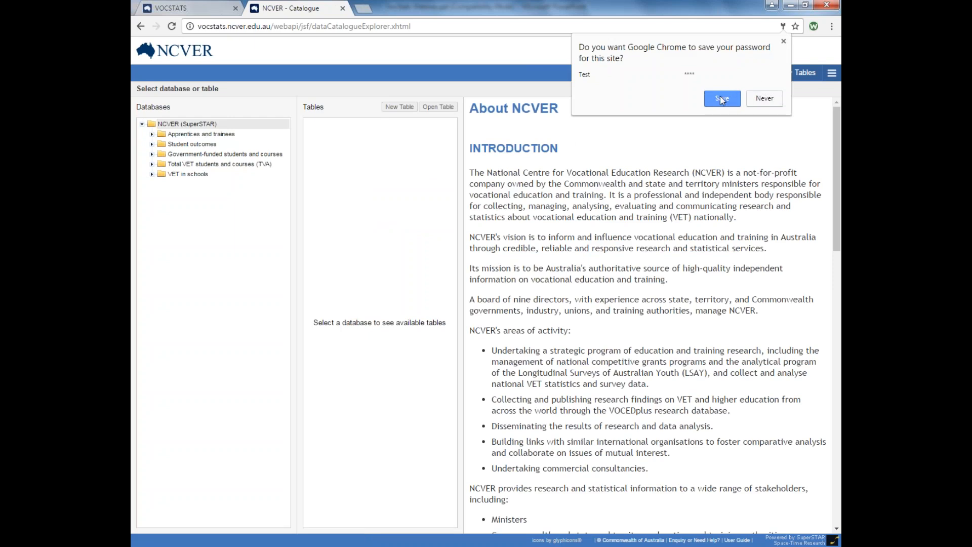
{"action": "left_click", "coordinate": [721, 98]}
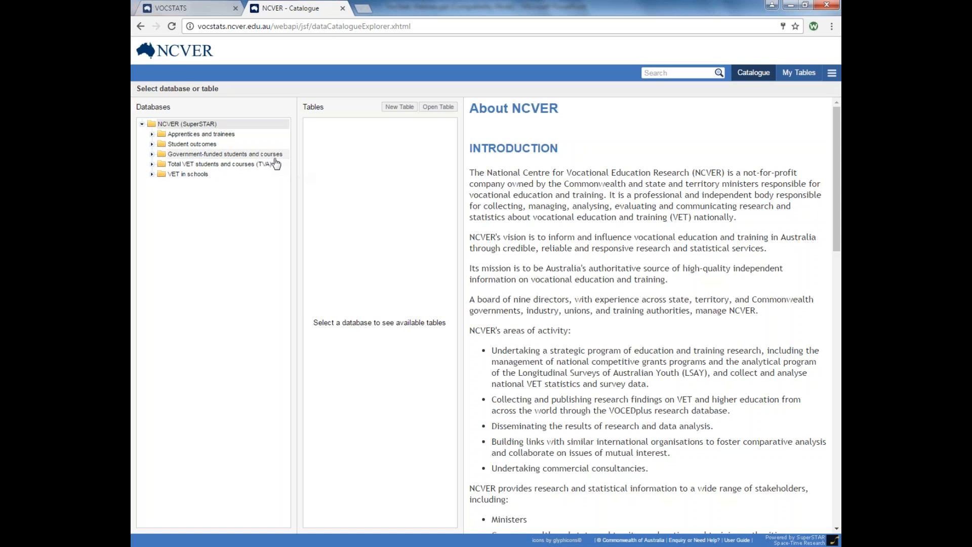
Read the five database descriptions, then expand the Government-funded students and courses folder.
{"action": "left_click", "coordinate": [185, 135]}
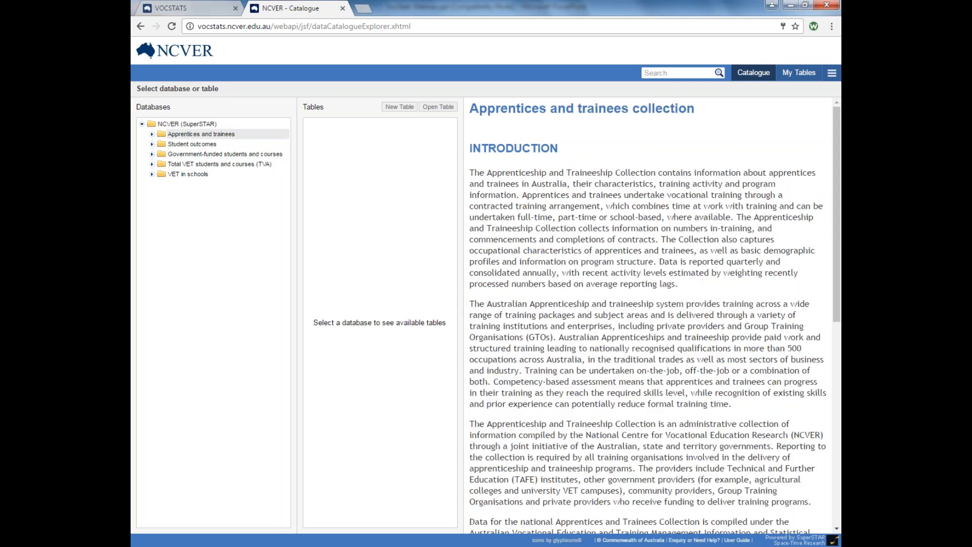
{"action": "left_click", "coordinate": [185, 145]}
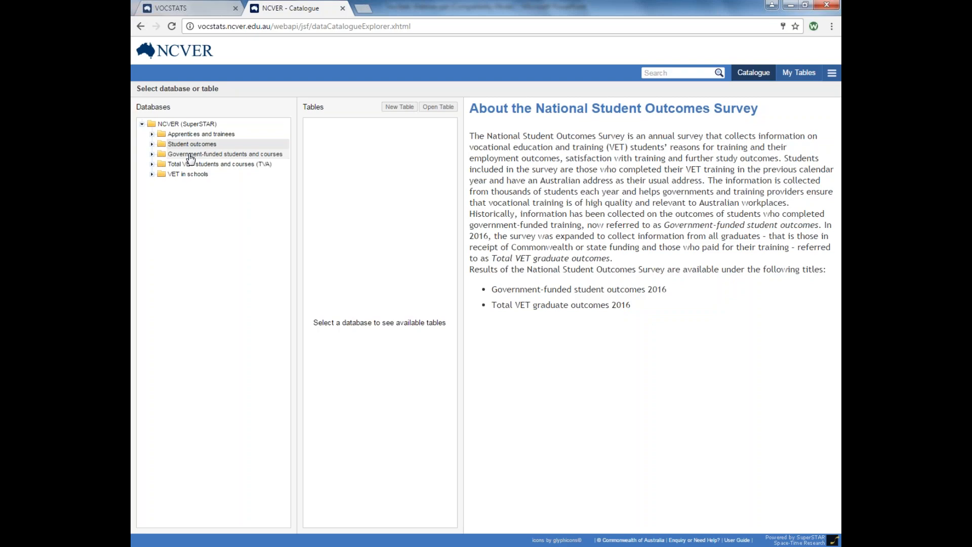
{"action": "left_click", "coordinate": [191, 155]}
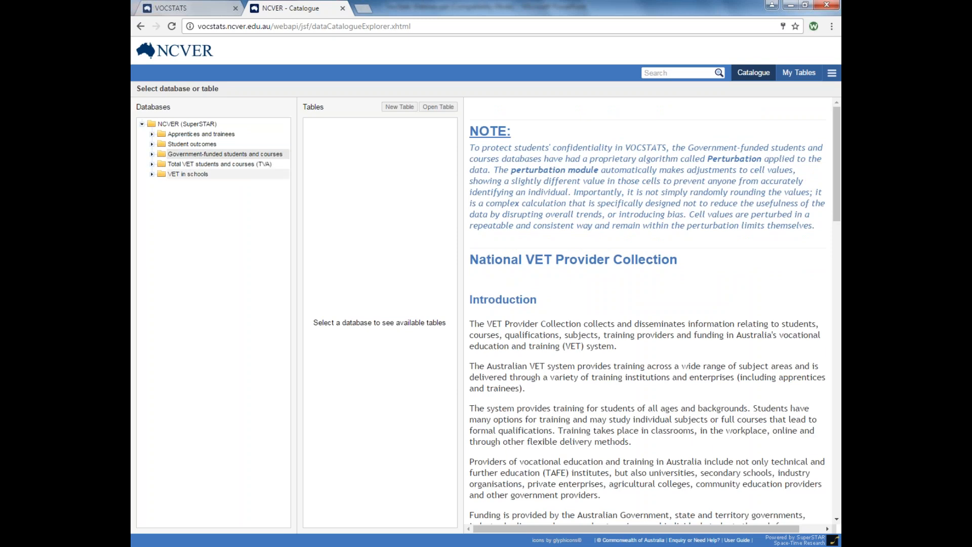
{"action": "left_click", "coordinate": [186, 165]}
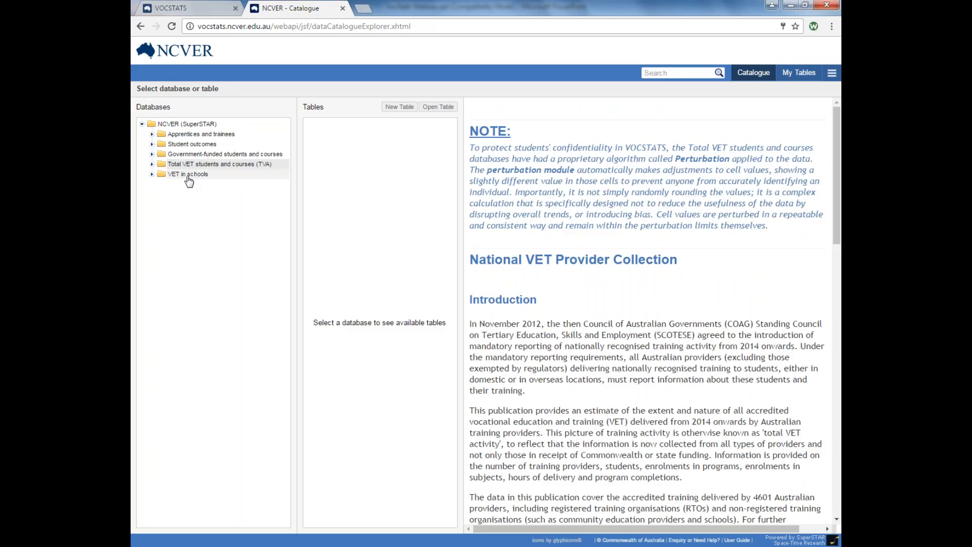
{"action": "left_click", "coordinate": [188, 176]}
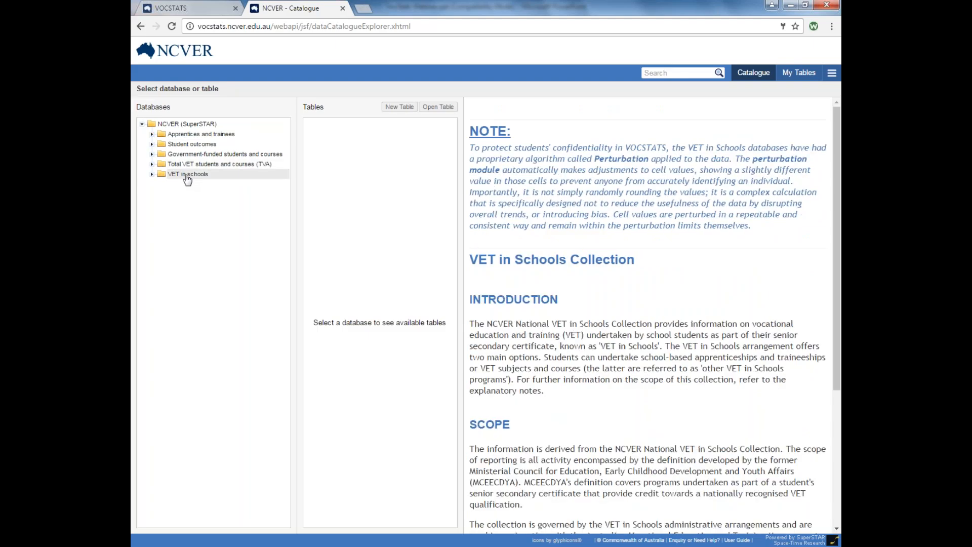
{"action": "left_click", "coordinate": [152, 154]}
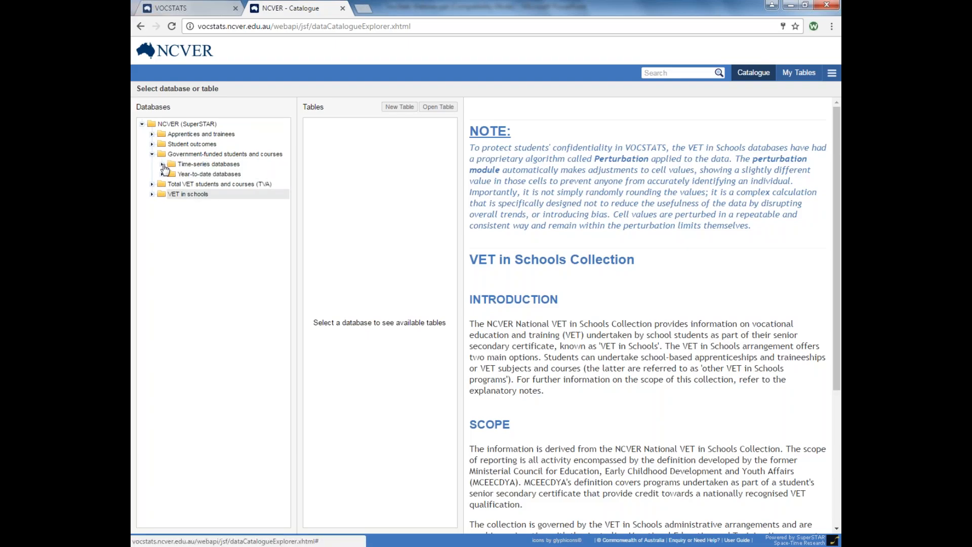
Open VET students 2003-2015 from the Time-series databases in Table View.
{"action": "left_click", "coordinate": [162, 164]}
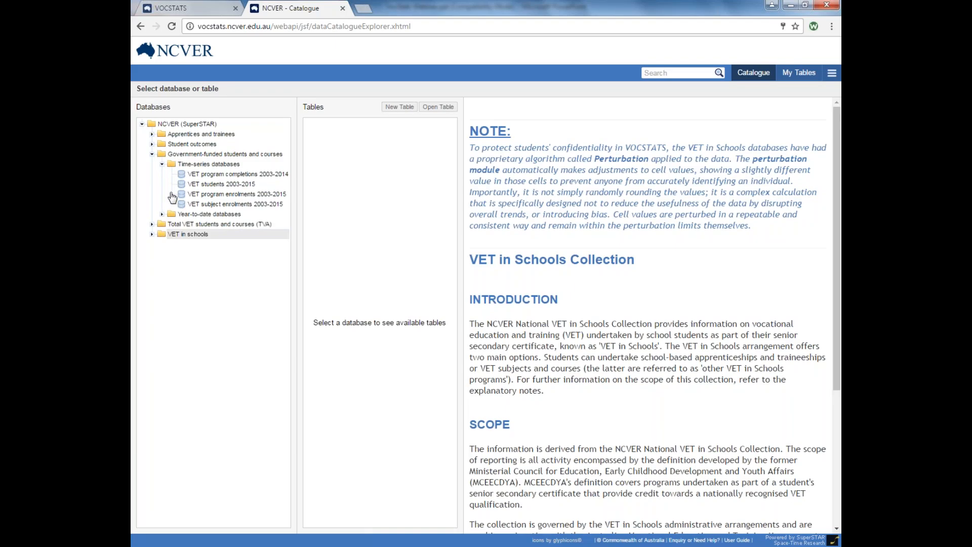
{"action": "left_click", "coordinate": [240, 186]}
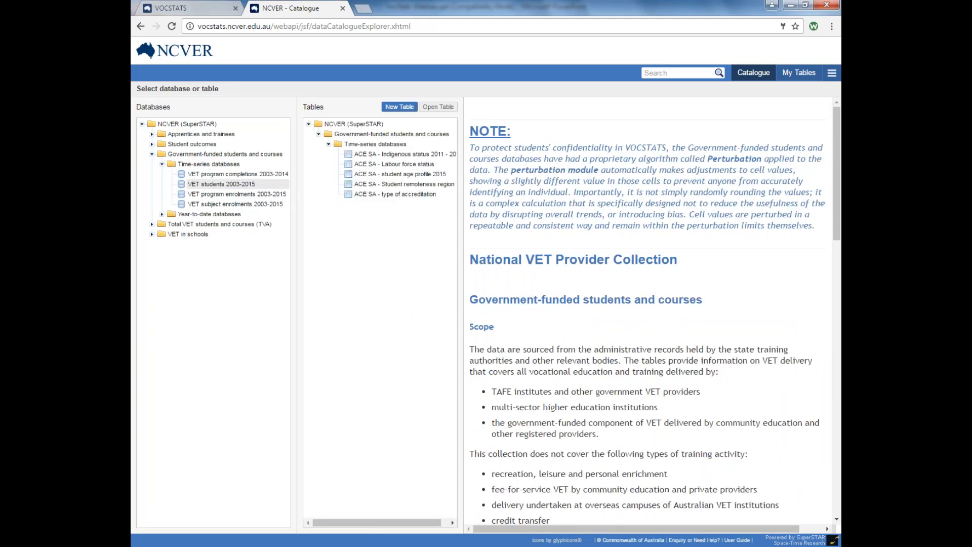
{"action": "double_click", "coordinate": [241, 184]}
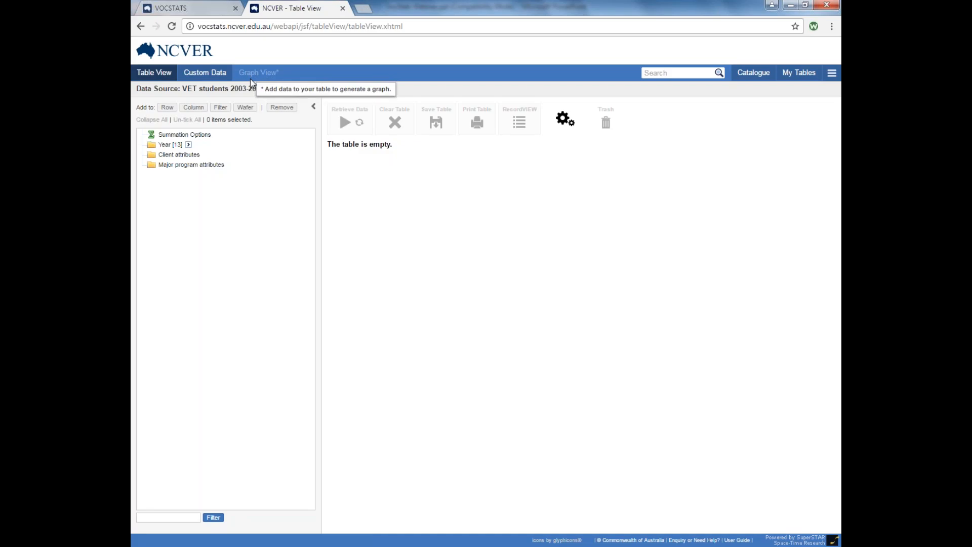
Expand Client, Age and 15 to 19 years to list Ages 15–19, and widen the tree panel.
{"action": "left_click", "coordinate": [170, 156]}
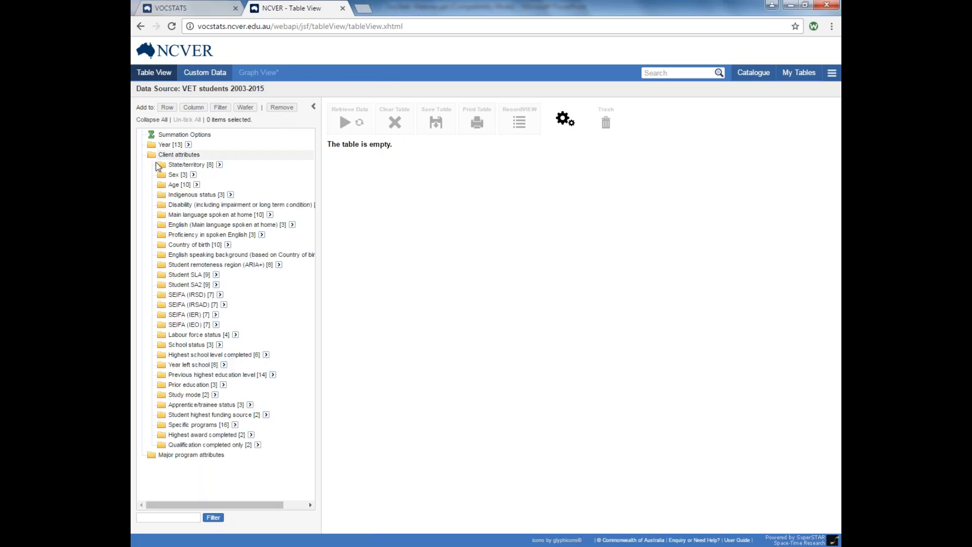
{"action": "left_click", "coordinate": [177, 185]}
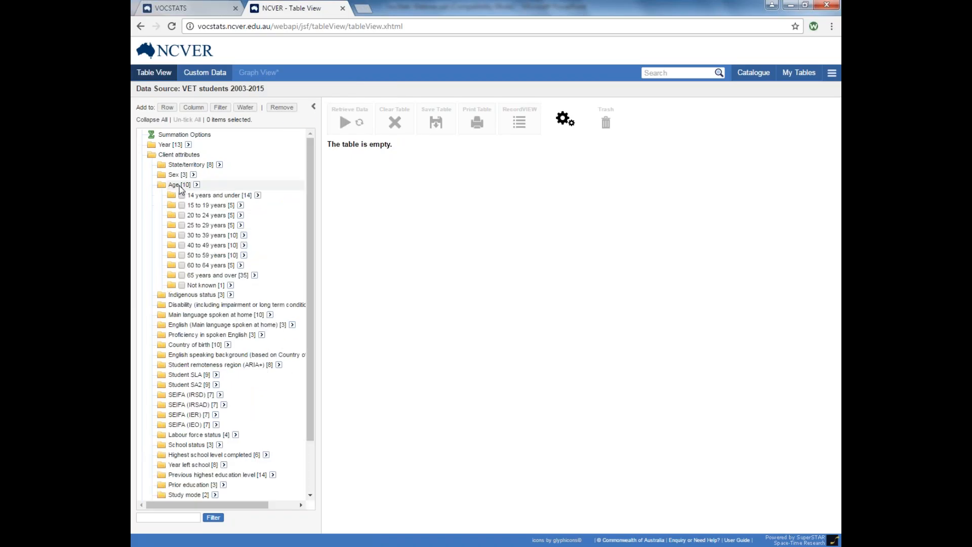
{"action": "left_click", "coordinate": [209, 206]}
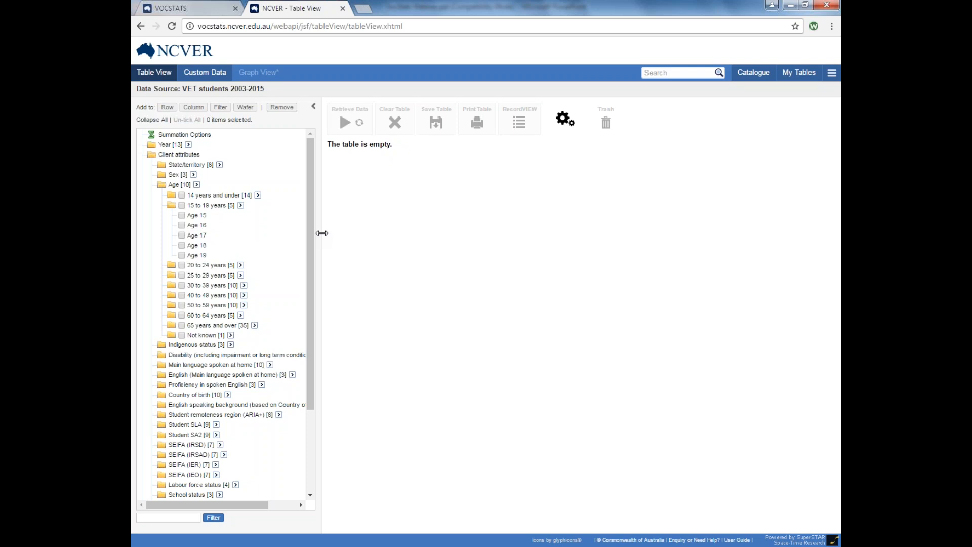
{"action": "left_click_drag", "start_coordinate": [321, 234], "coordinate": [390, 242]}
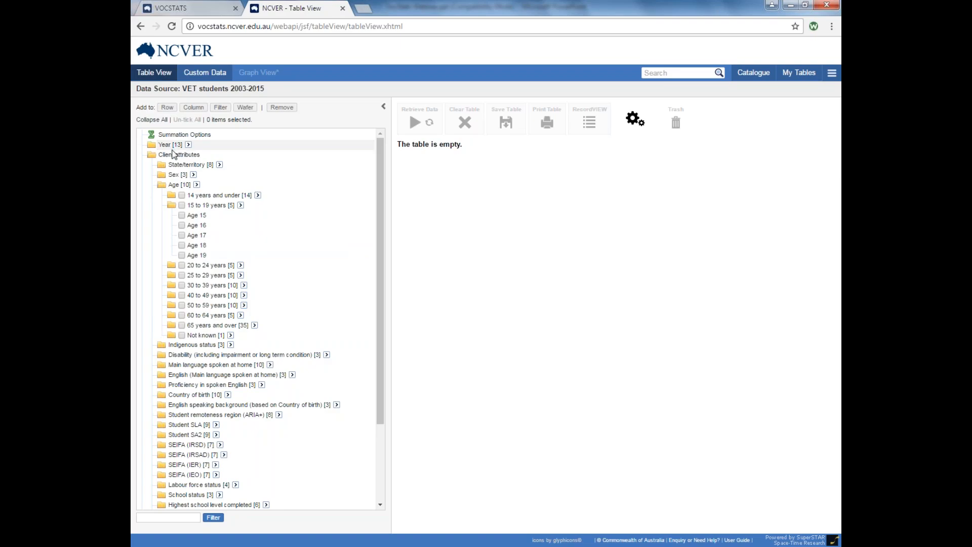
Place Year (2003–2015) as table columns and State/territory as table rows.
{"action": "left_click_drag", "start_coordinate": [174, 147], "coordinate": [262, 127]}
{"action": "left_click_drag", "start_coordinate": [175, 168], "coordinate": [255, 174]}
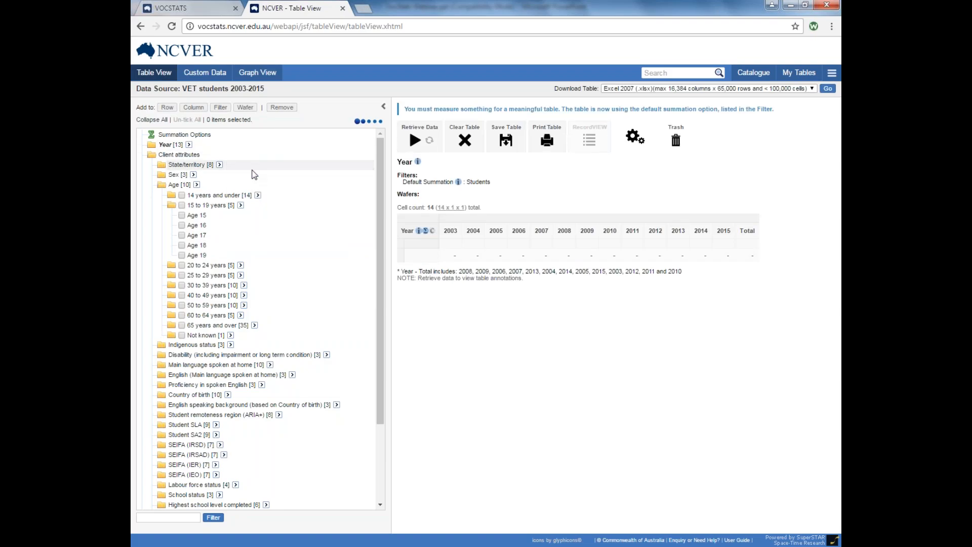
{"action": "left_click_drag", "start_coordinate": [392, 231], "coordinate": [326, 238]}
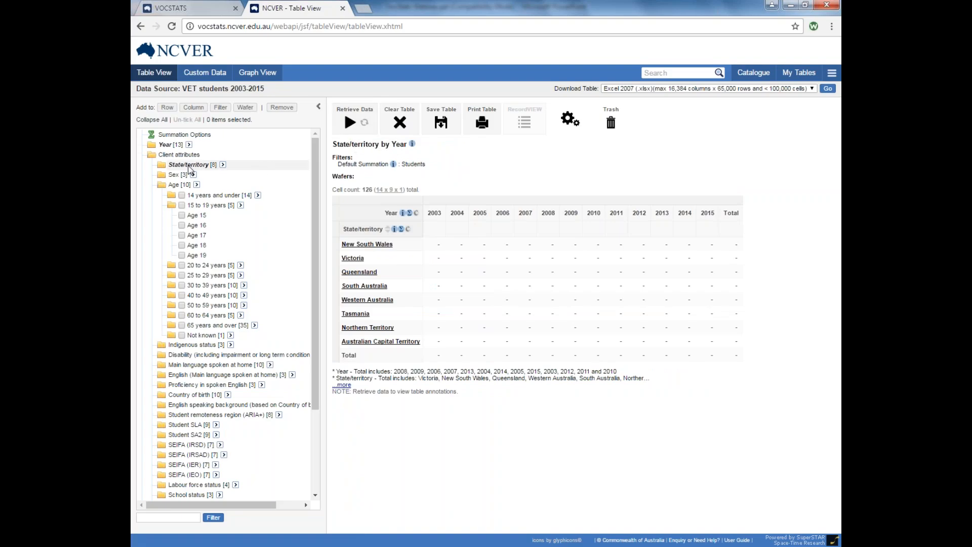
{"action": "mouse_move", "coordinate": [192, 170]}
{"action": "left_mouse_down"}
{"action": "mouse_move", "coordinate": [248, 170]}
{"action": "mouse_move", "coordinate": [209, 168]}
{"action": "left_mouse_up"}
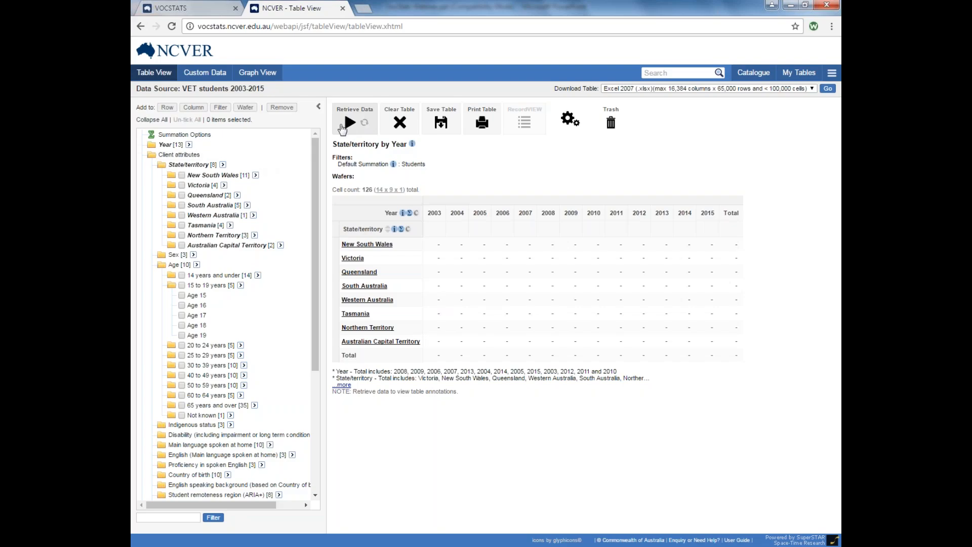
Retrieve the State/territory by Year counts, then drag Year off the table.
{"action": "left_click", "coordinate": [362, 122]}
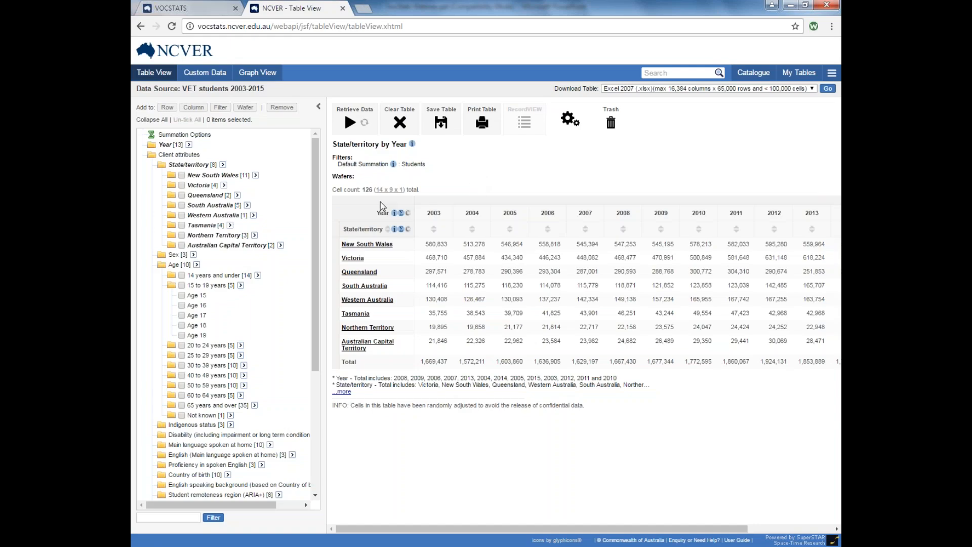
{"action": "left_click_drag", "start_coordinate": [369, 213], "coordinate": [617, 129]}
Filter the table to Year 2015, retrieve the counts, then remove the 2015 filter.
{"action": "left_click", "coordinate": [165, 144]}
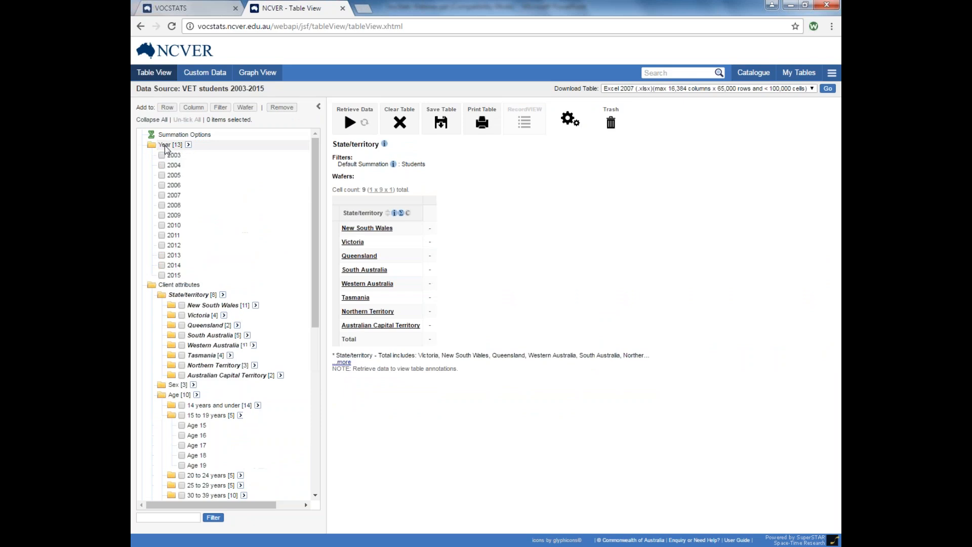
{"action": "left_click", "coordinate": [162, 276]}
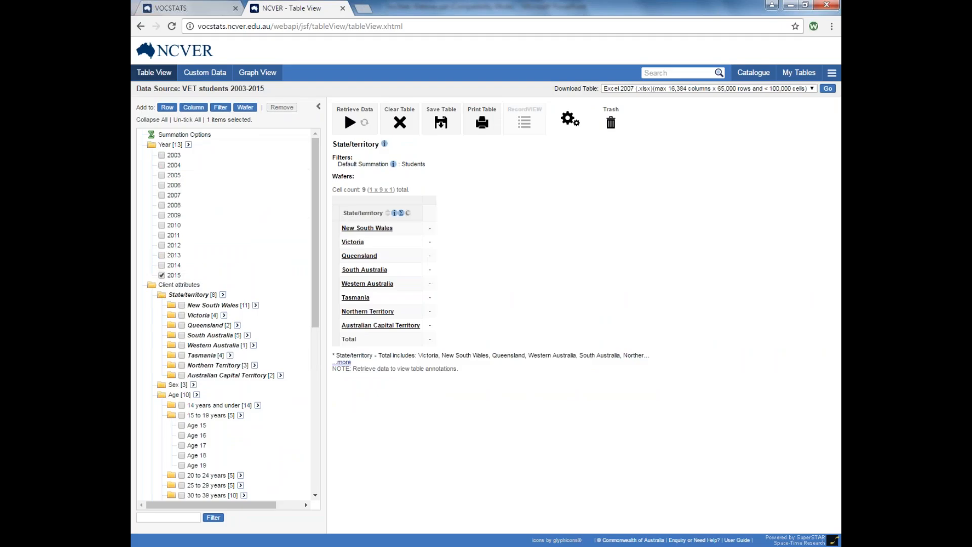
{"action": "left_click", "coordinate": [224, 109]}
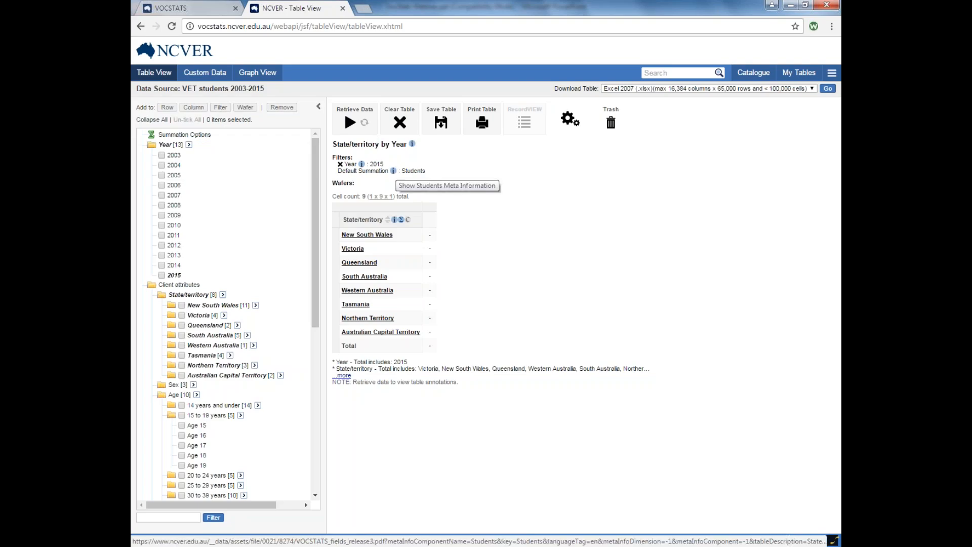
{"action": "left_click", "coordinate": [354, 120]}
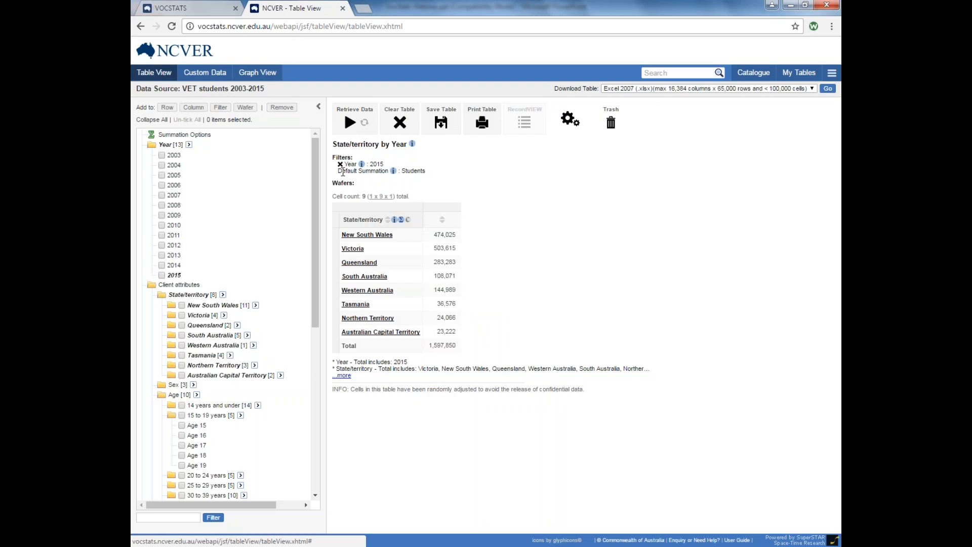
{"action": "left_click", "coordinate": [340, 164]}
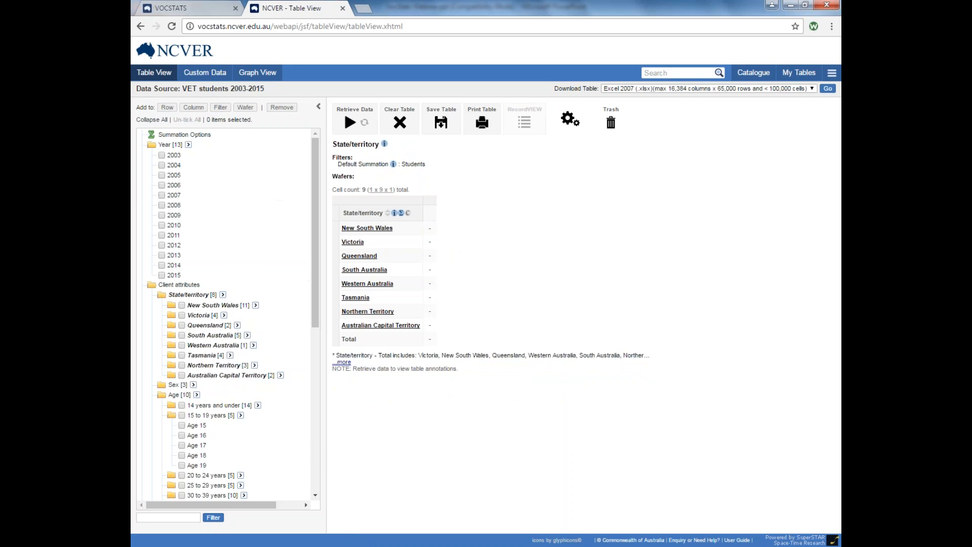
{"action": "left_click", "coordinate": [162, 255]}
{"action": "left_click", "coordinate": [161, 265]}
{"action": "left_click", "coordinate": [162, 275]}
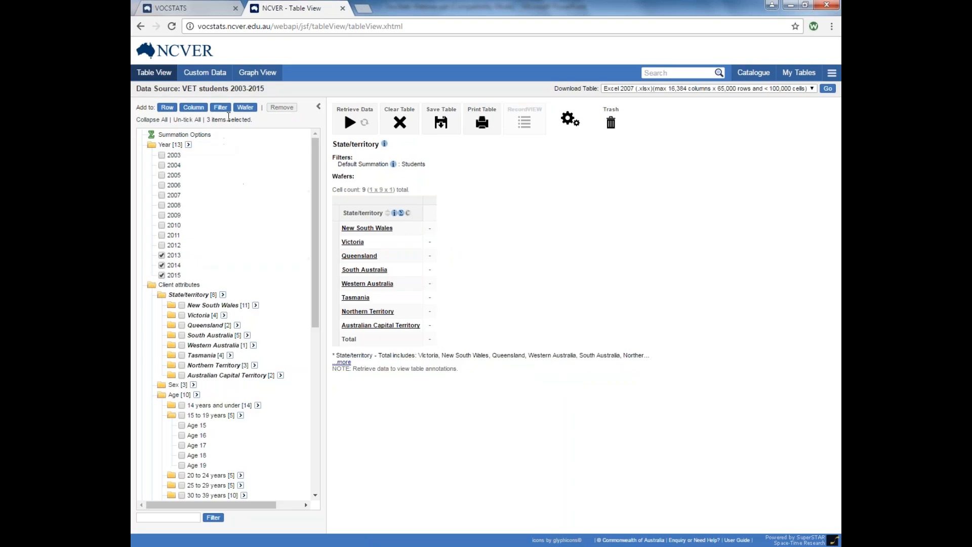
{"action": "left_click", "coordinate": [243, 108]}
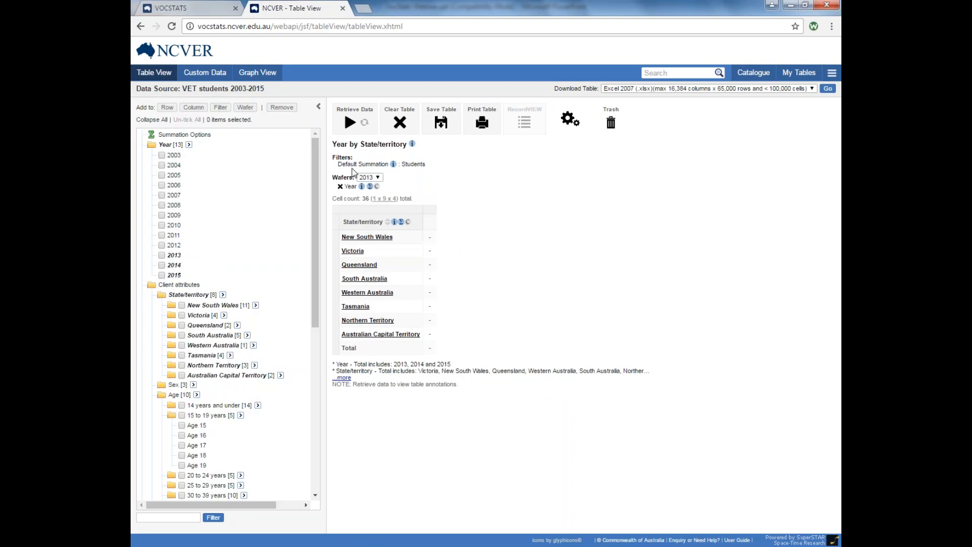
{"action": "left_click", "coordinate": [358, 122]}
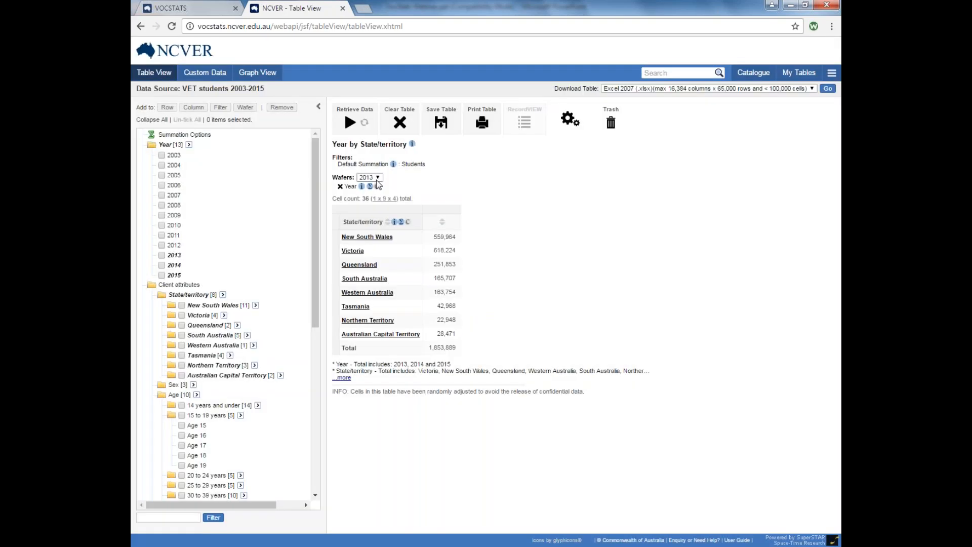
{"action": "left_click", "coordinate": [378, 178]}
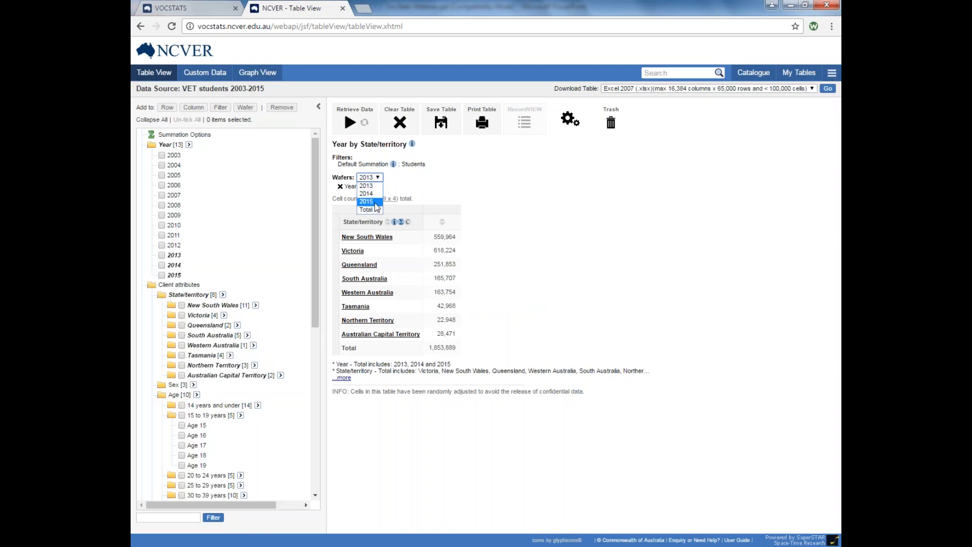
{"action": "left_click", "coordinate": [375, 202]}
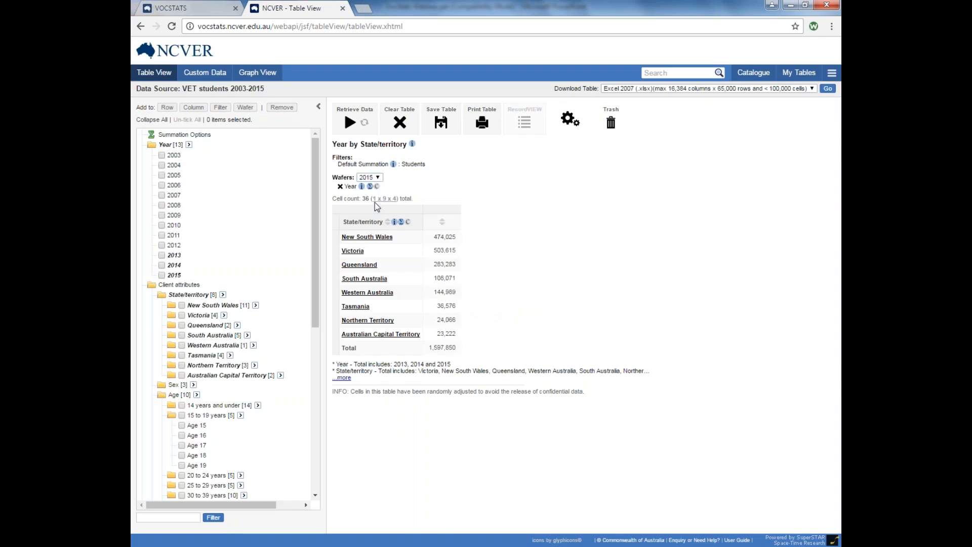
{"action": "left_click", "coordinate": [376, 178]}
{"action": "left_click", "coordinate": [376, 195]}
{"action": "left_click", "coordinate": [339, 187]}
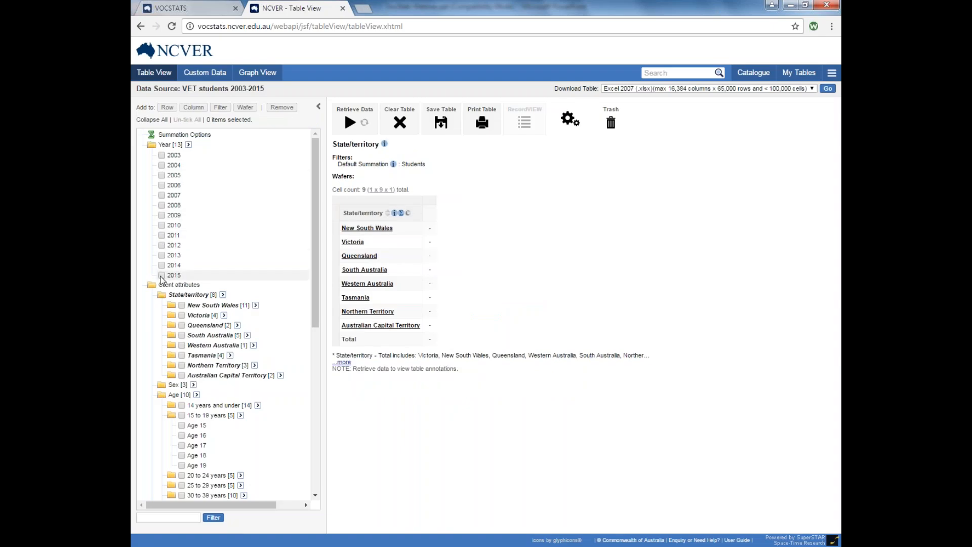
Add 2015 as a Year column and retrieve State/territory student counts totalling 1,597,850.
{"action": "left_click", "coordinate": [162, 275]}
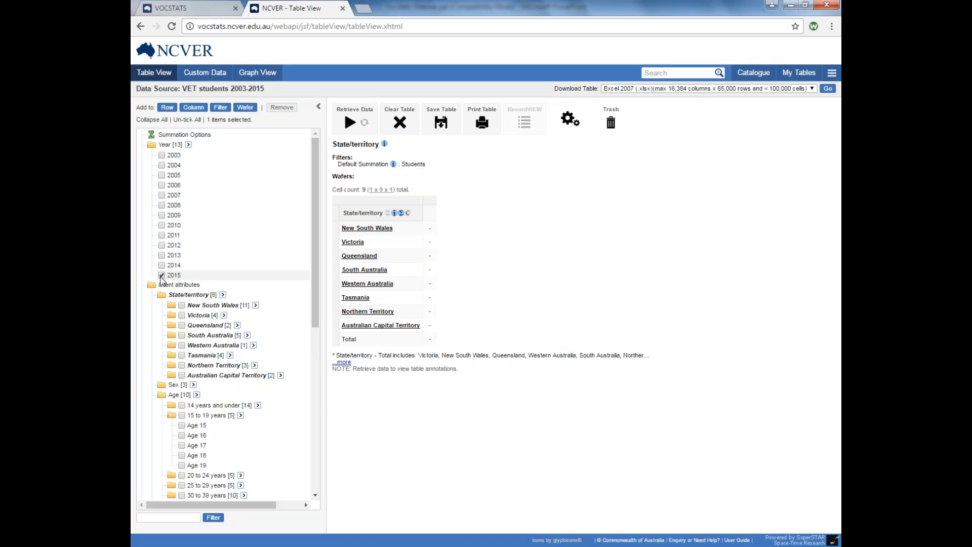
{"action": "left_click", "coordinate": [196, 112]}
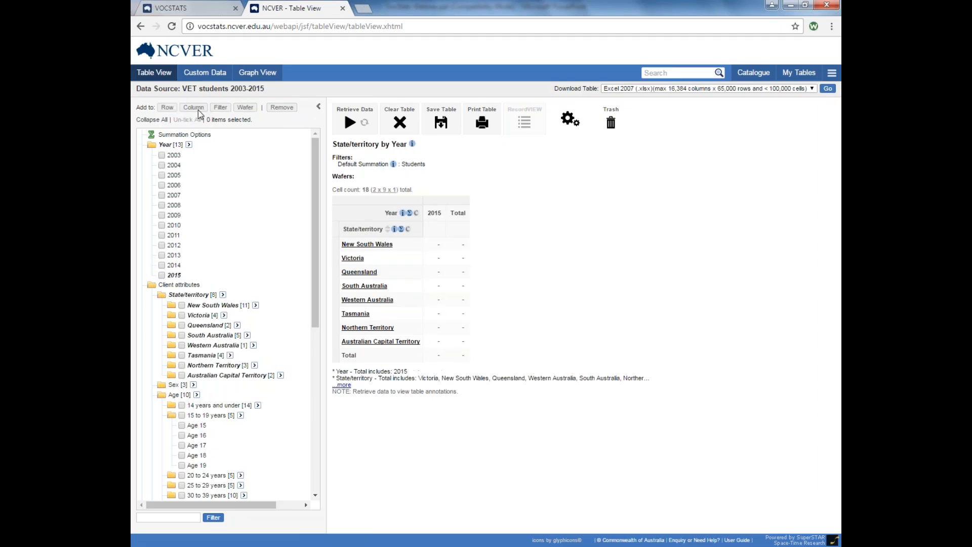
{"action": "left_click", "coordinate": [353, 121]}
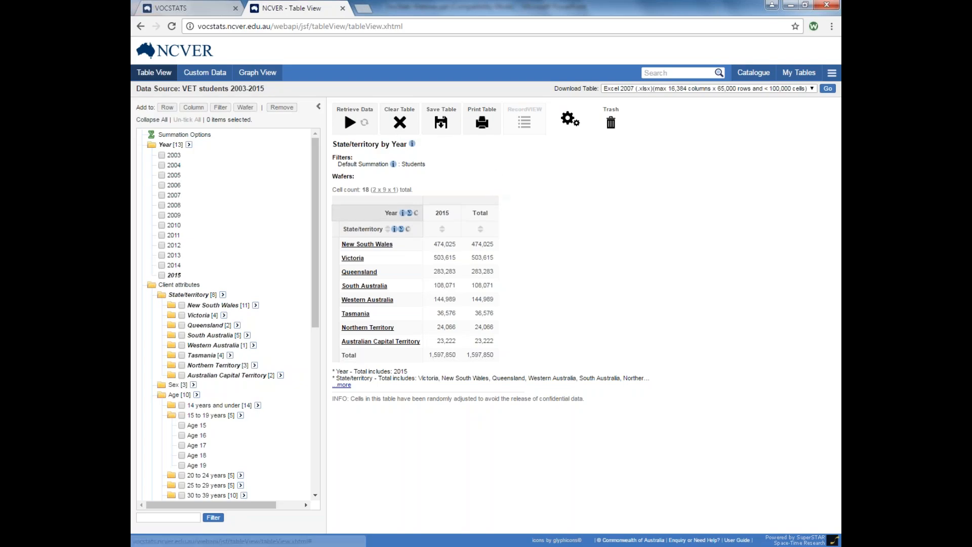
Rearrange the table so State/territory runs across as columns and Year runs down the rows.
{"action": "left_click_drag", "start_coordinate": [385, 217], "coordinate": [334, 242]}
{"action": "left_click_drag", "start_coordinate": [406, 213], "coordinate": [429, 205]}
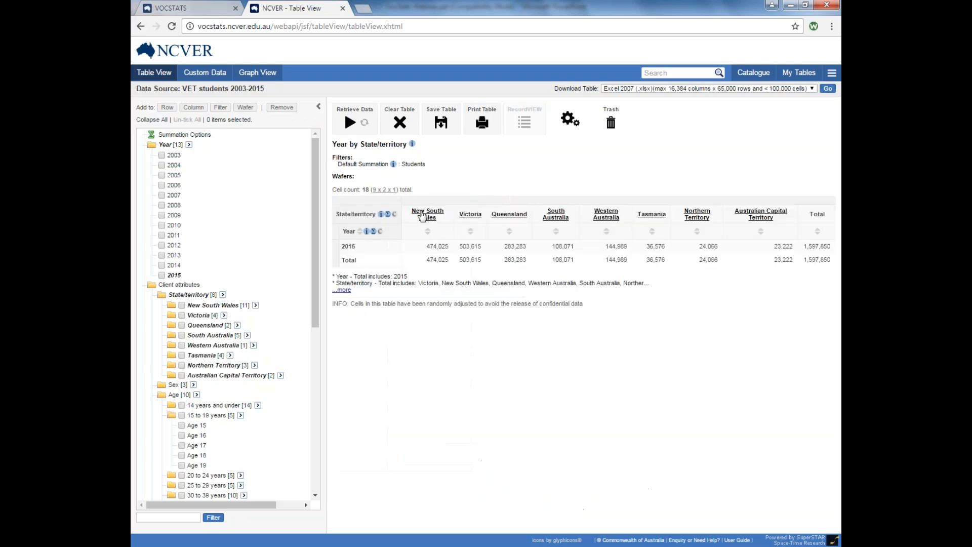
{"action": "left_click_drag", "start_coordinate": [357, 214], "coordinate": [429, 201]}
{"action": "left_click_drag", "start_coordinate": [357, 214], "coordinate": [398, 202]}
{"action": "left_click_drag", "start_coordinate": [349, 231], "coordinate": [335, 243]}
Drill New South Wales down to its training providers, retrieve their counts, then return to all states.
{"action": "left_click", "coordinate": [427, 213]}
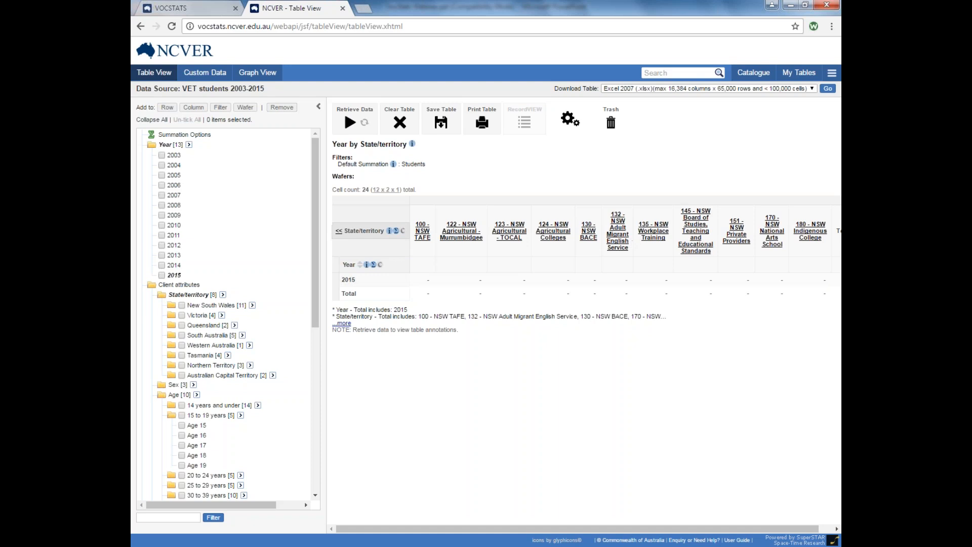
{"action": "left_click", "coordinate": [351, 124]}
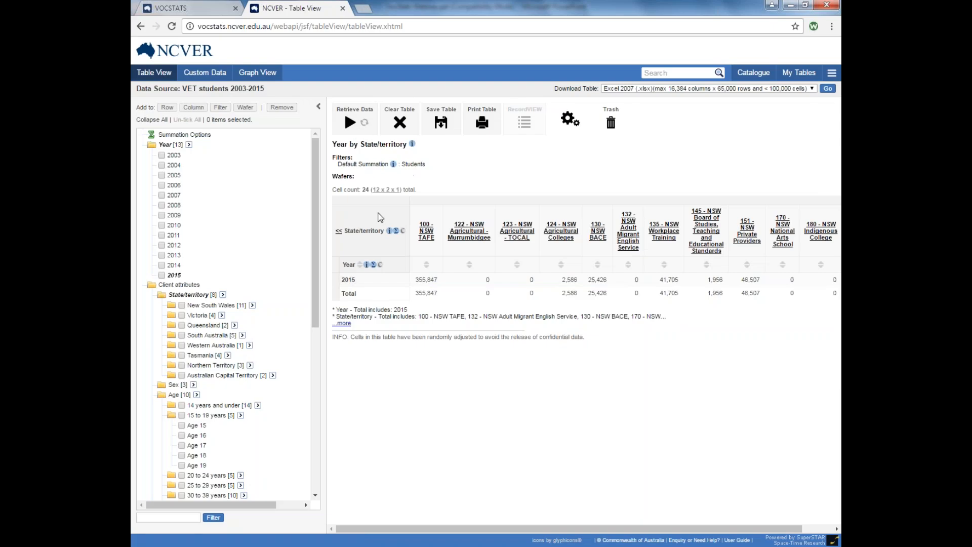
{"action": "left_click", "coordinate": [339, 232]}
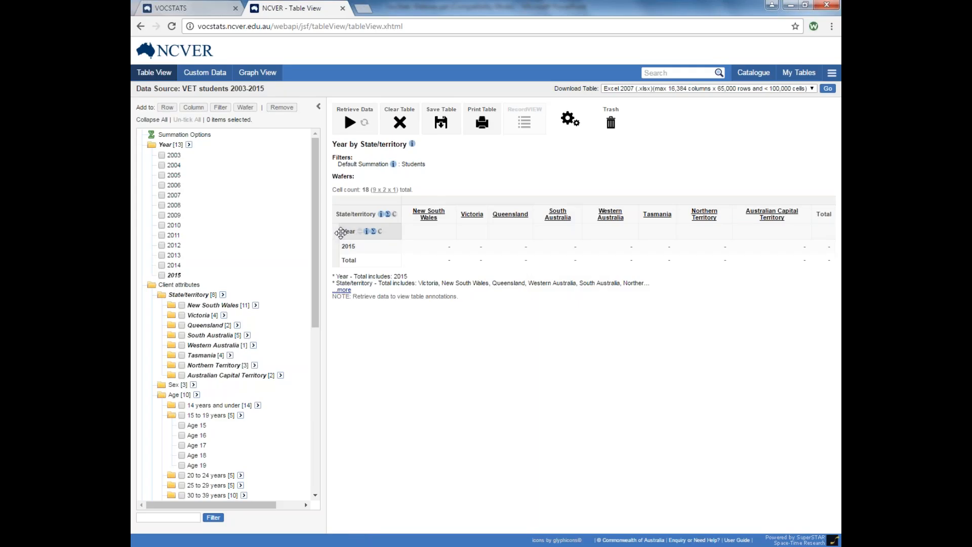
Retrieve the 2015 counts per state and open the State/territory terms-and-definitions PDF.
{"action": "left_click", "coordinate": [348, 119]}
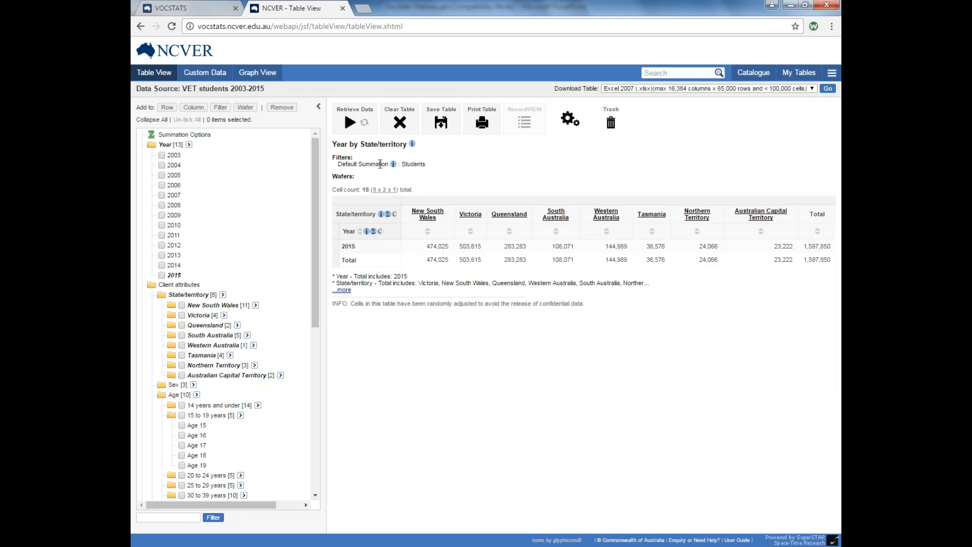
{"action": "left_click", "coordinate": [381, 216]}
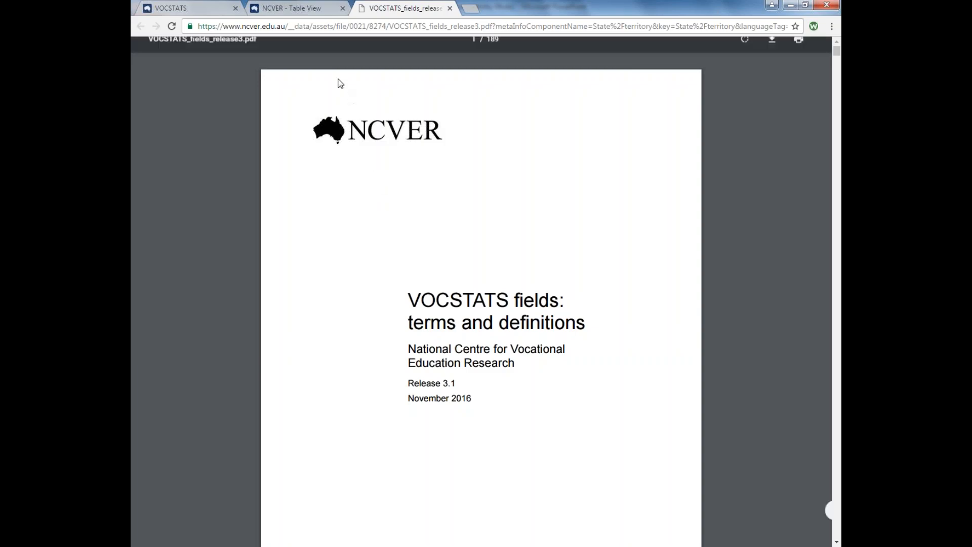
Switch back to the NCVER Table View tab showing 2015 student counts by state.
{"action": "left_click", "coordinate": [316, 10]}
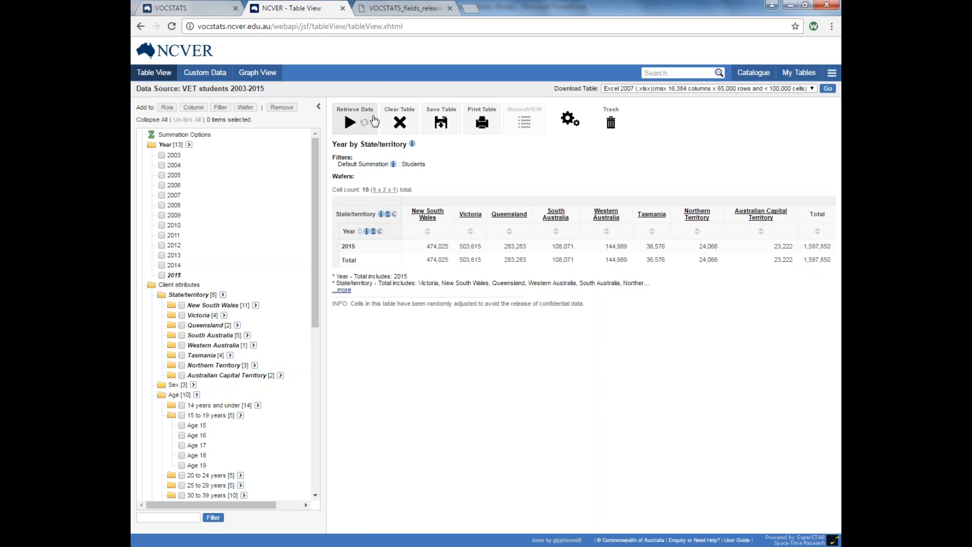
Clear the table, rebuild it with State/territory rows and Year columns, and retrieve the counts.
{"action": "left_click", "coordinate": [400, 123]}
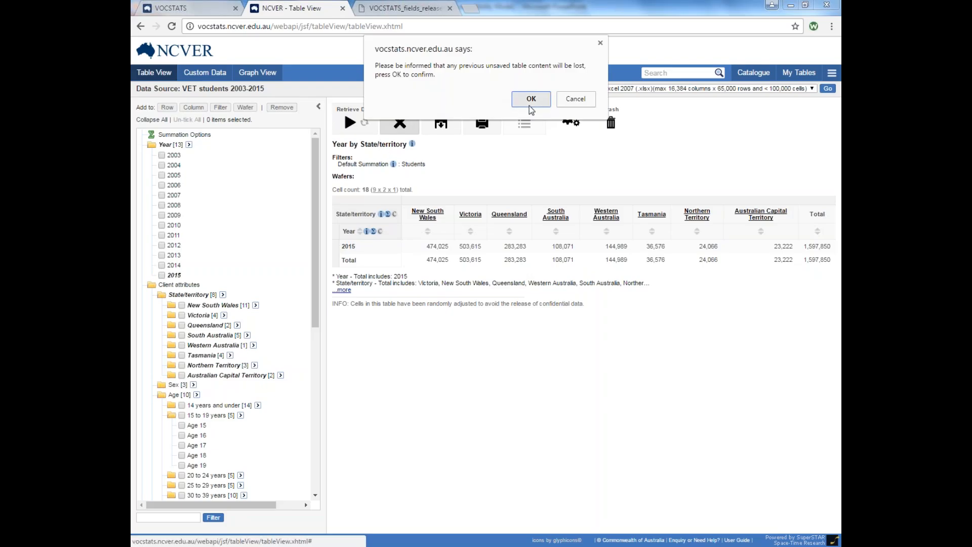
{"action": "left_click", "coordinate": [530, 103]}
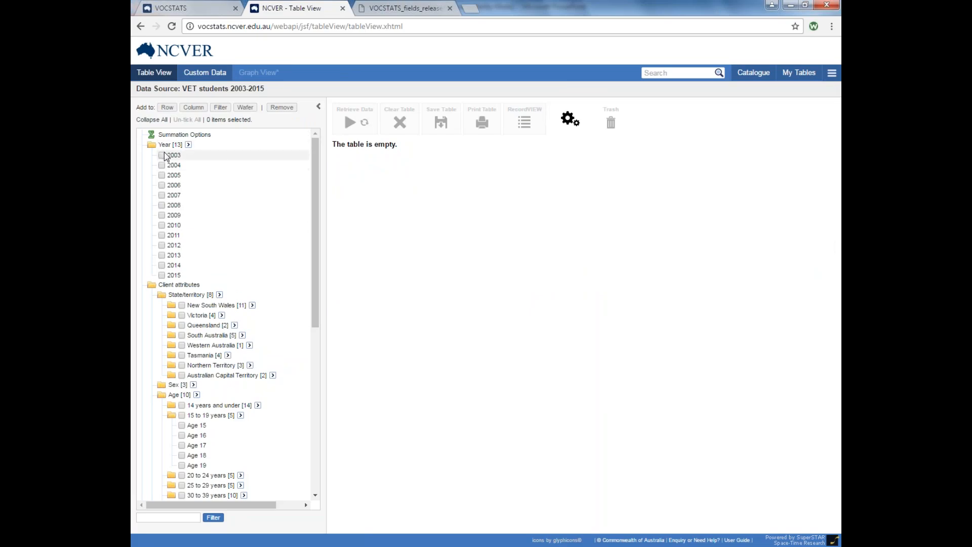
{"action": "left_click_drag", "start_coordinate": [191, 294], "coordinate": [259, 294]}
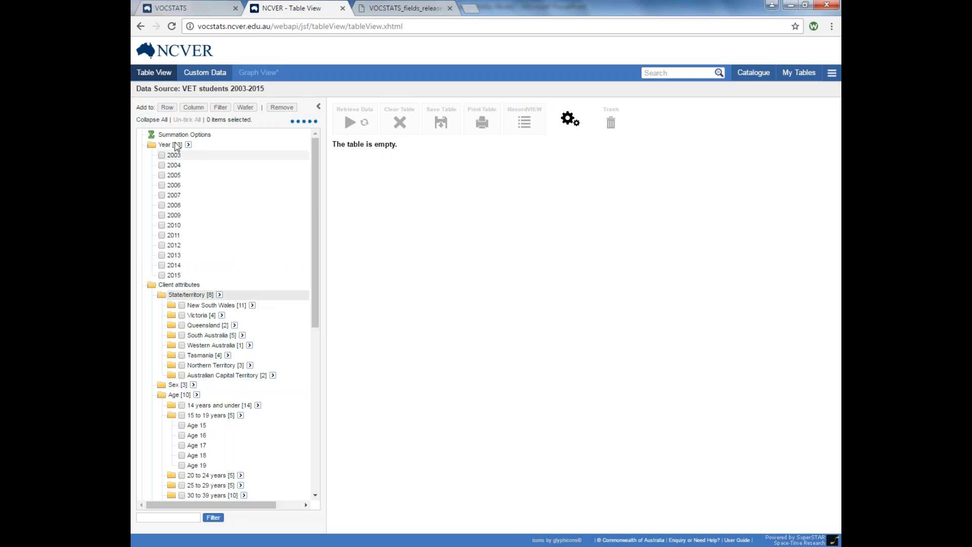
{"action": "left_click_drag", "start_coordinate": [175, 144], "coordinate": [244, 133]}
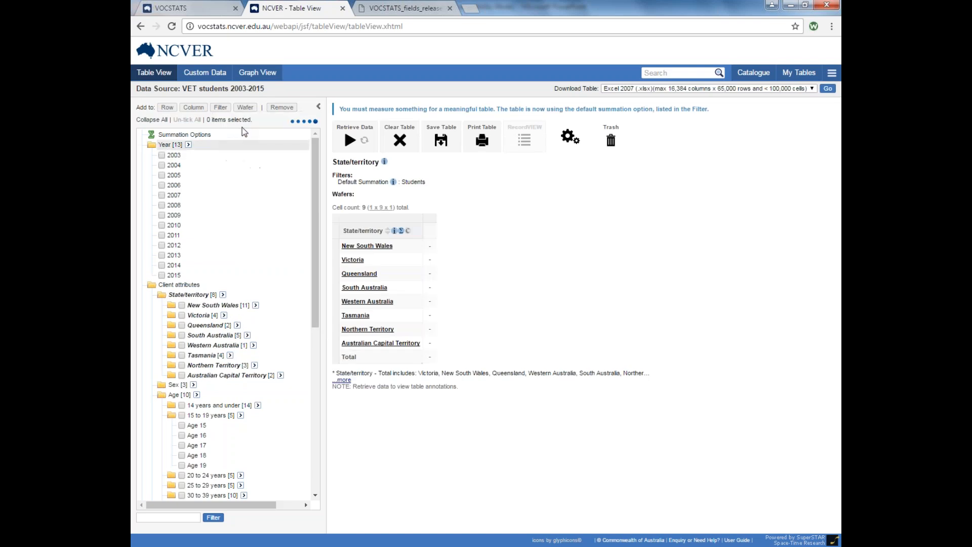
{"action": "left_click", "coordinate": [349, 122]}
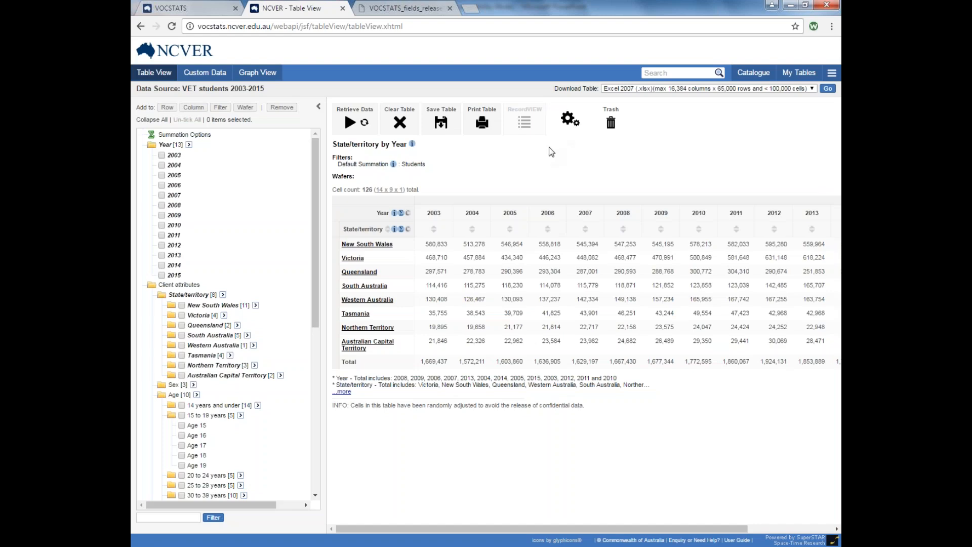
{"action": "left_click", "coordinate": [575, 130]}
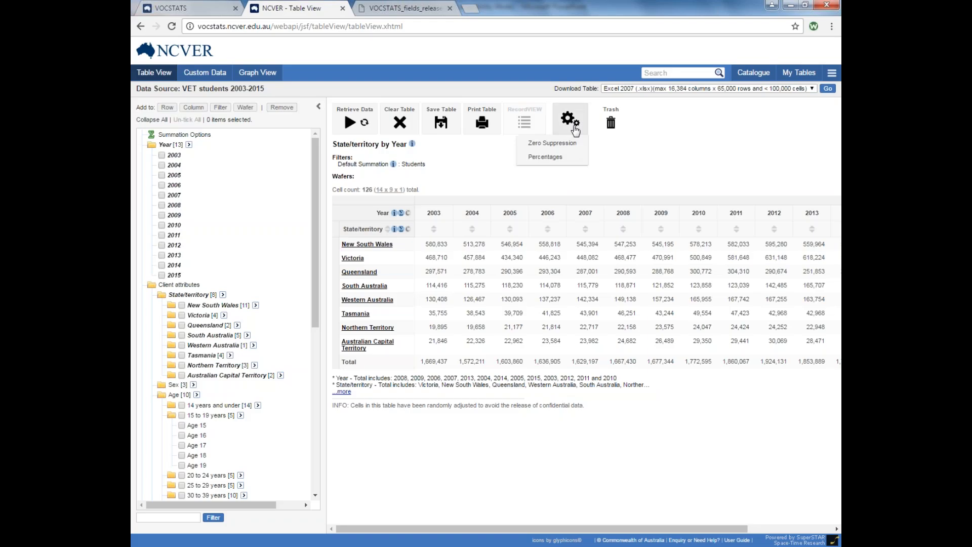
{"action": "mouse_move", "coordinate": [577, 146]}
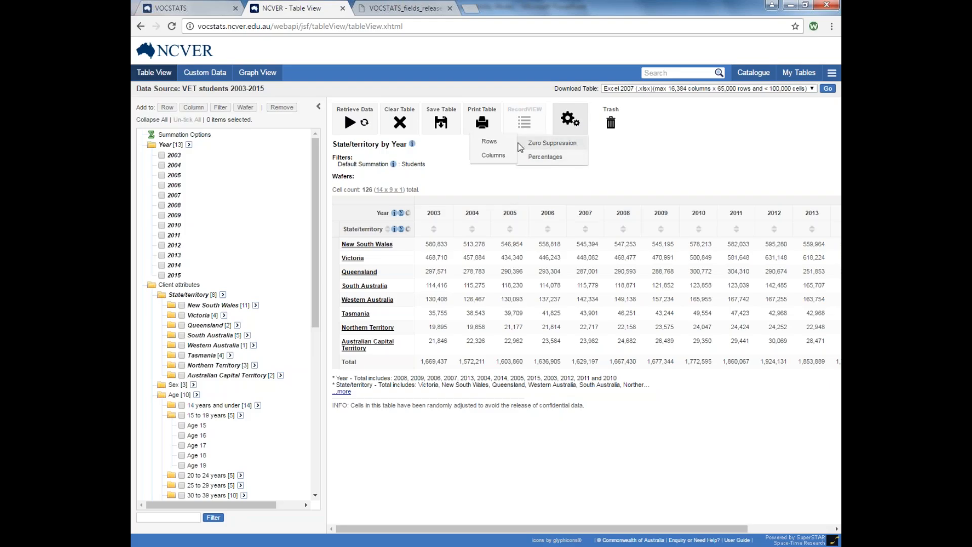
{"action": "mouse_move", "coordinate": [545, 159]}
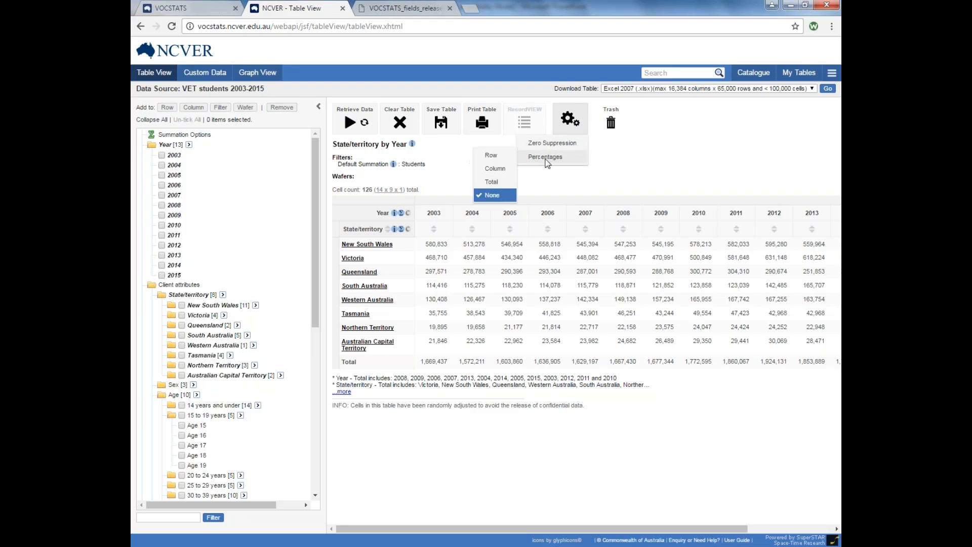
{"action": "left_click", "coordinate": [494, 158]}
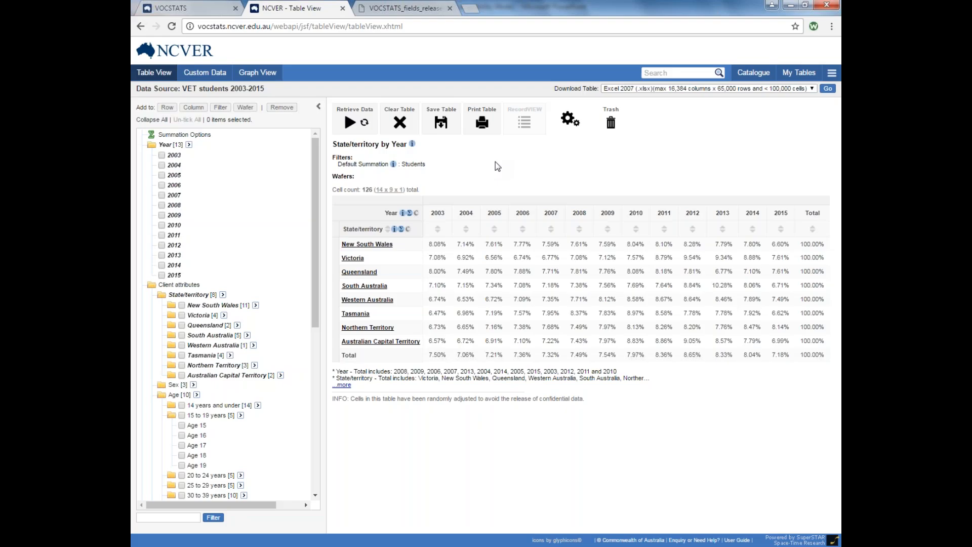
{"action": "left_click", "coordinate": [572, 121]}
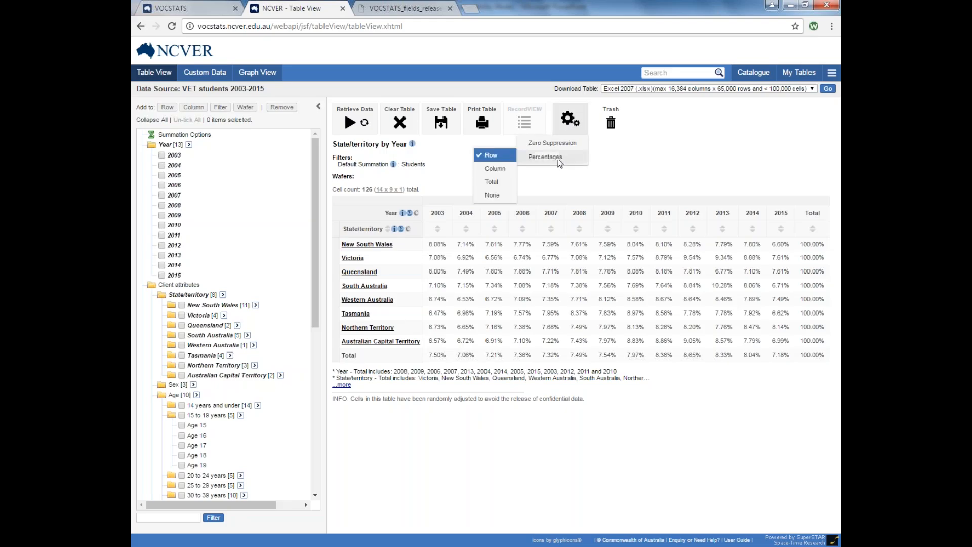
{"action": "mouse_move", "coordinate": [542, 156]}
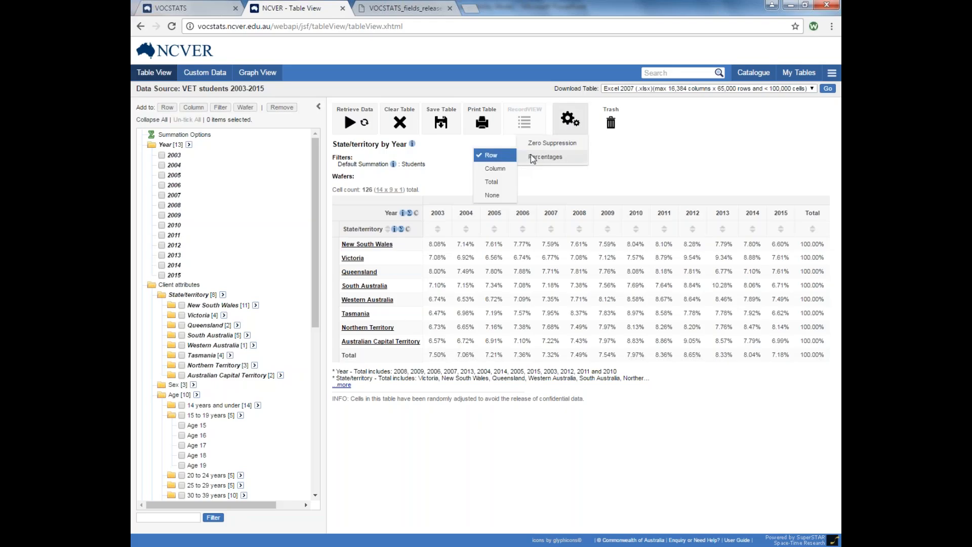
{"action": "left_click", "coordinate": [493, 195]}
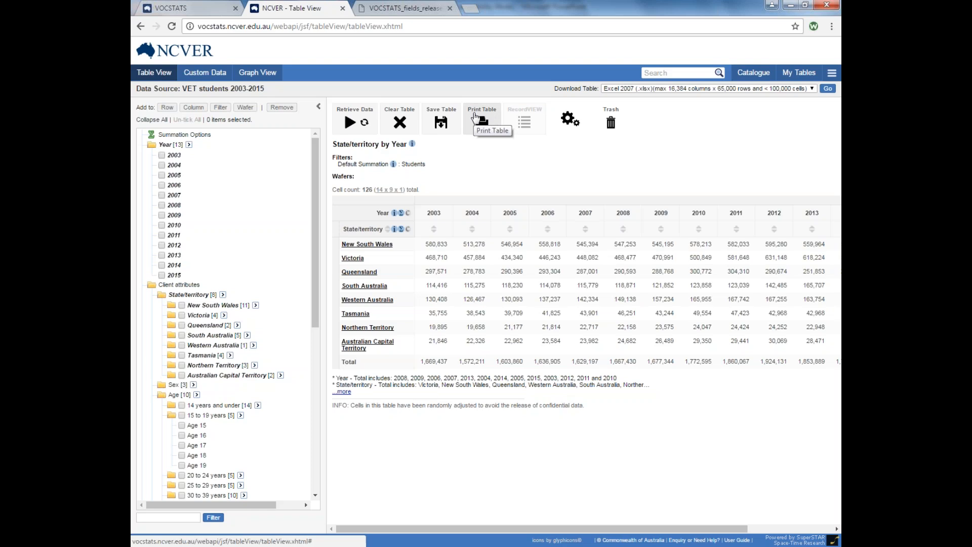
Save the State/territory by Year table as 'Table 1' in Private and view it in My Tables.
{"action": "left_click", "coordinate": [443, 126]}
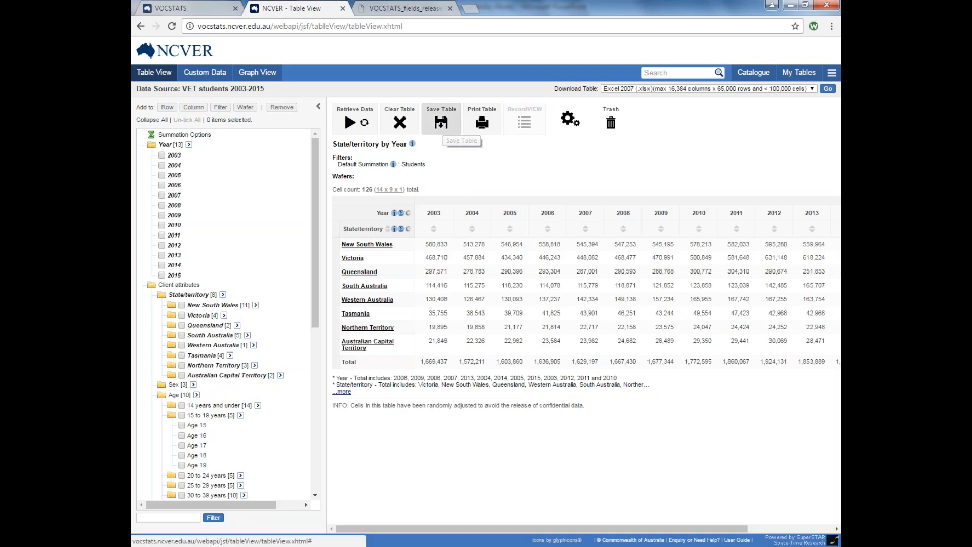
{"action": "left_click", "coordinate": [423, 233]}
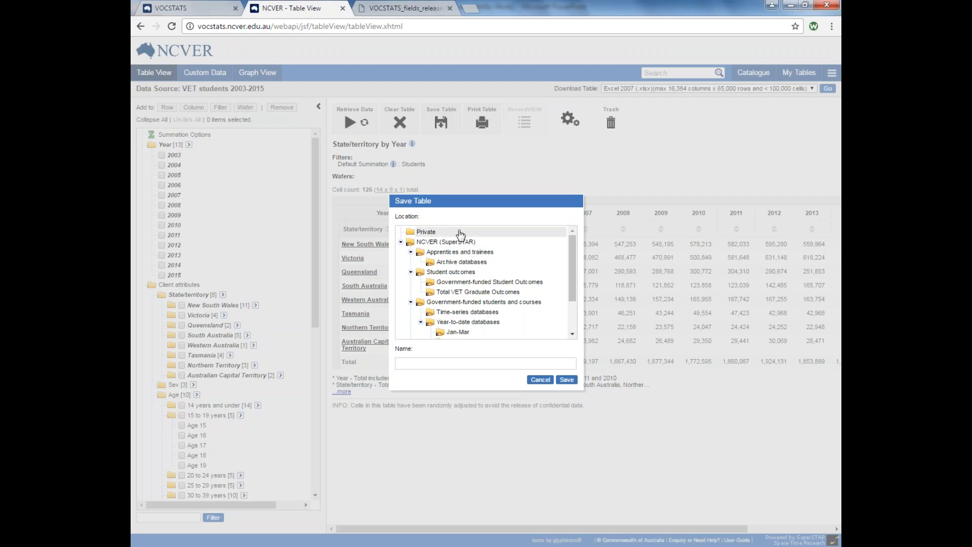
{"action": "left_click", "coordinate": [505, 367]}
{"action": "type", "text": "Table 1"}
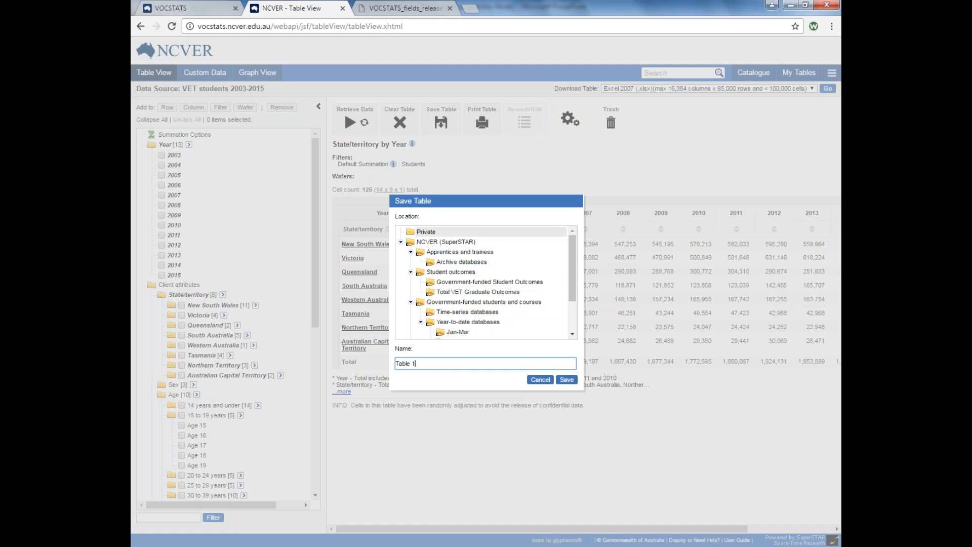
{"action": "key", "text": "Return"}
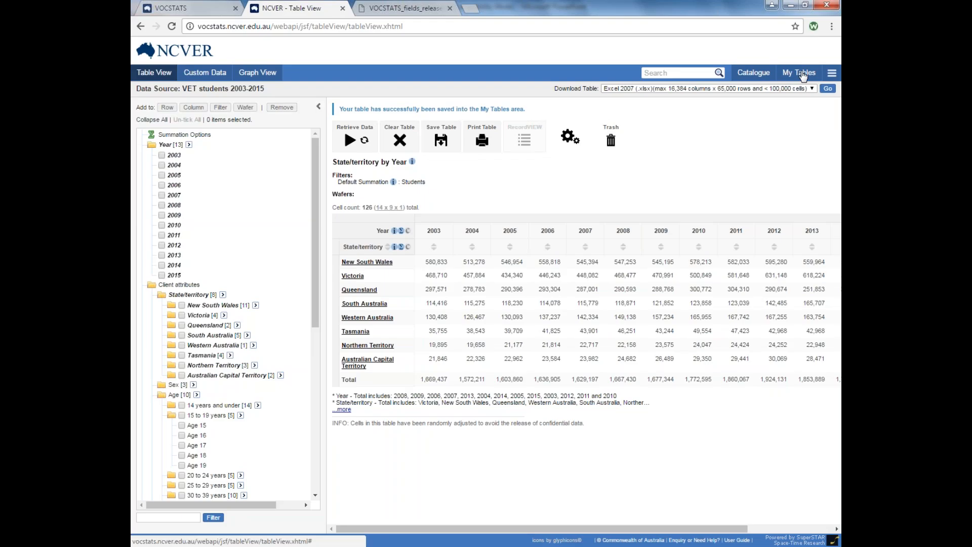
{"action": "left_click", "coordinate": [801, 73]}
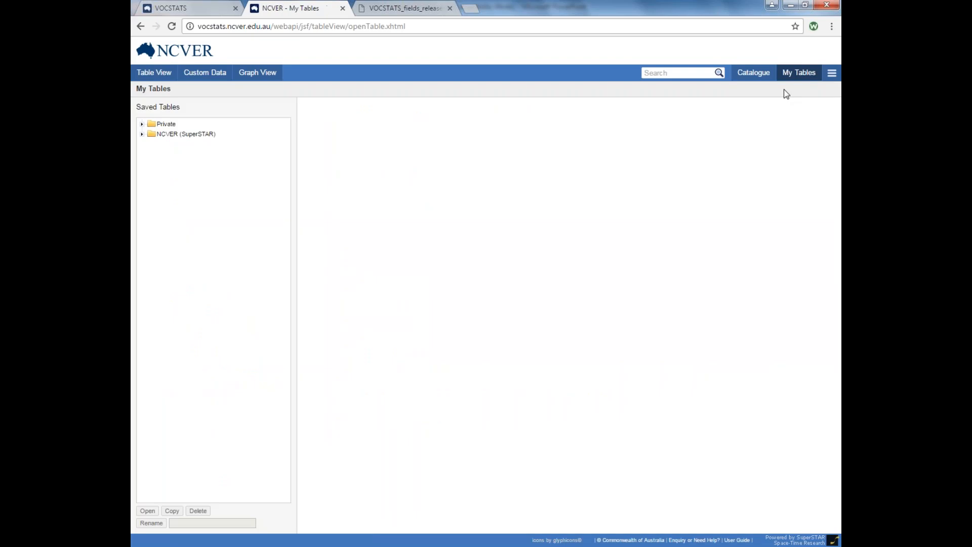
{"action": "left_click", "coordinate": [142, 124]}
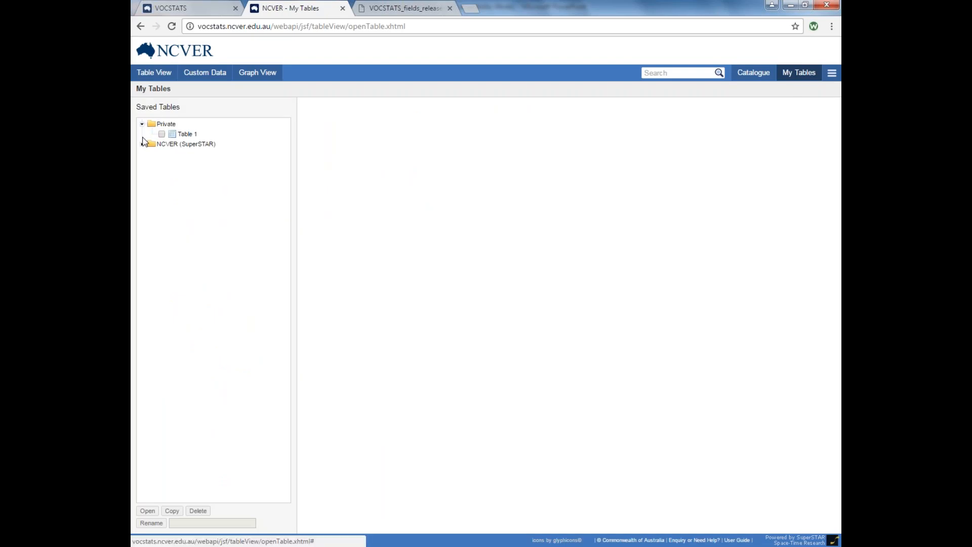
Reopen the saved Table 1 in Table View and expand the field list panel.
{"action": "left_click", "coordinate": [188, 135]}
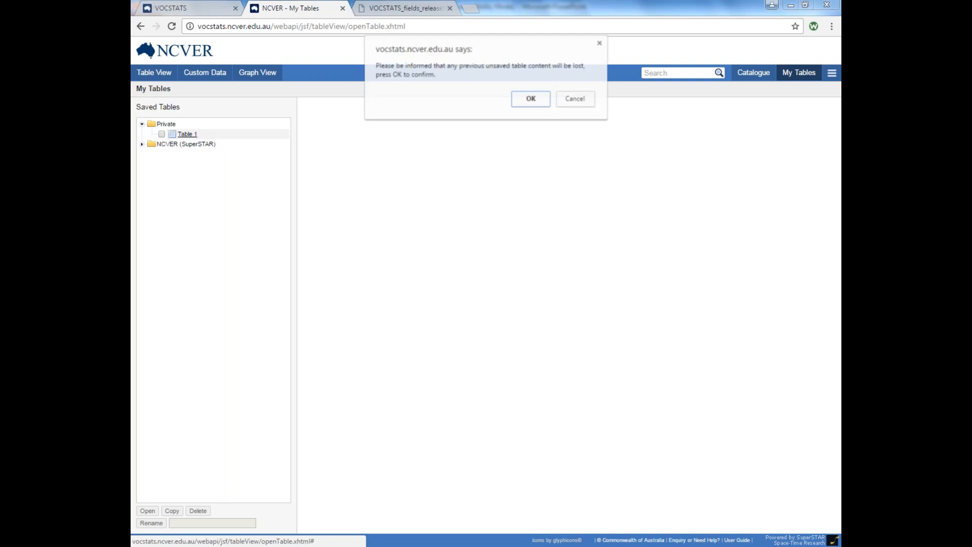
{"action": "left_click", "coordinate": [530, 99]}
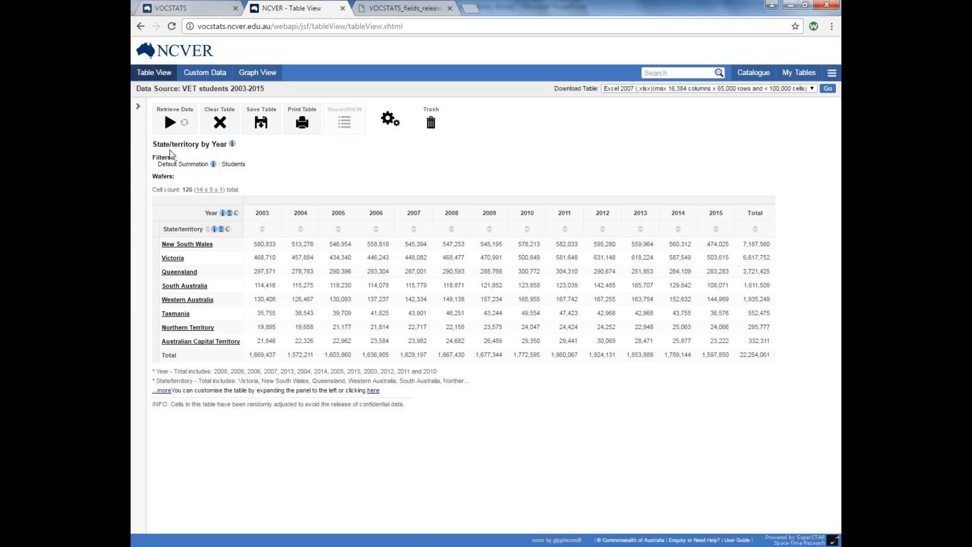
{"action": "left_click", "coordinate": [140, 113]}
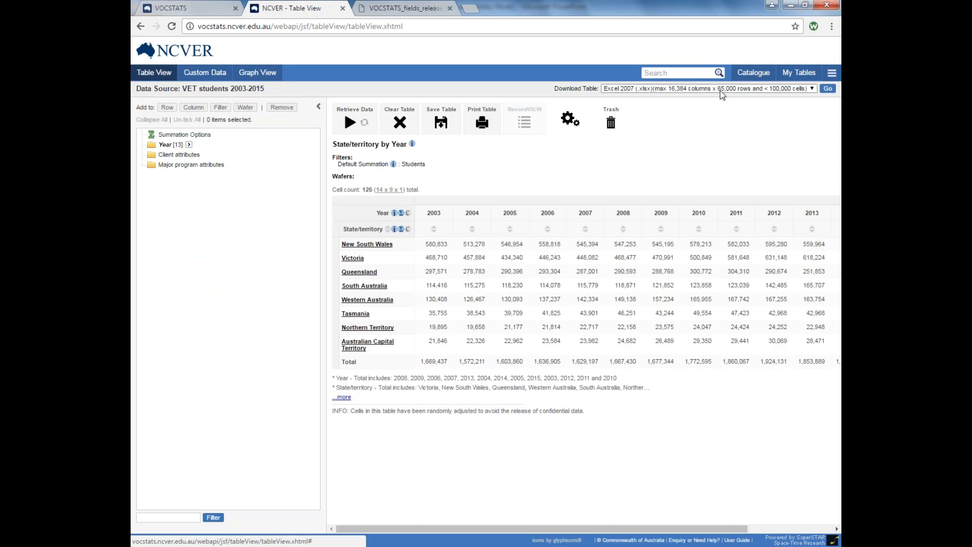
After cancelling a second save, delete Table 1 from the Private folder in My Tables.
{"action": "left_click", "coordinate": [441, 126]}
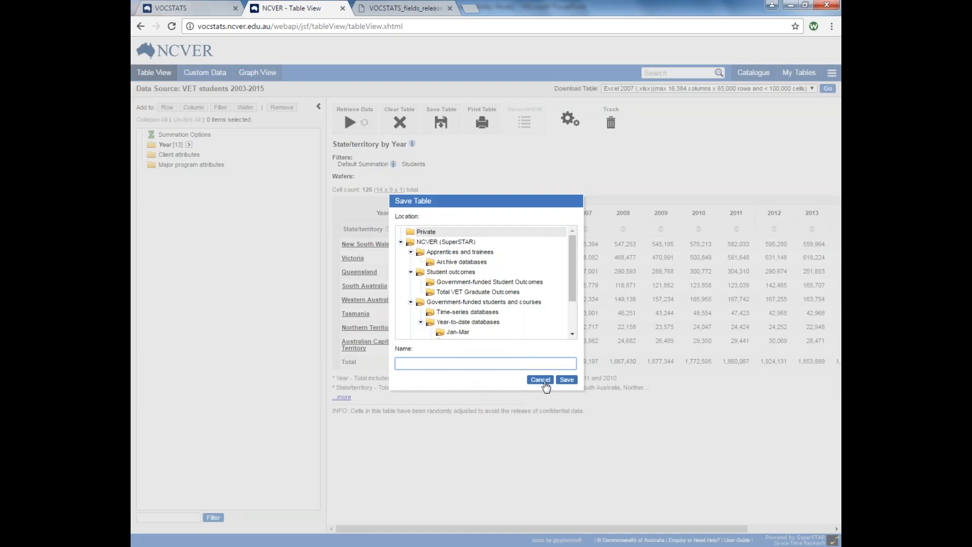
{"action": "left_click", "coordinate": [548, 380]}
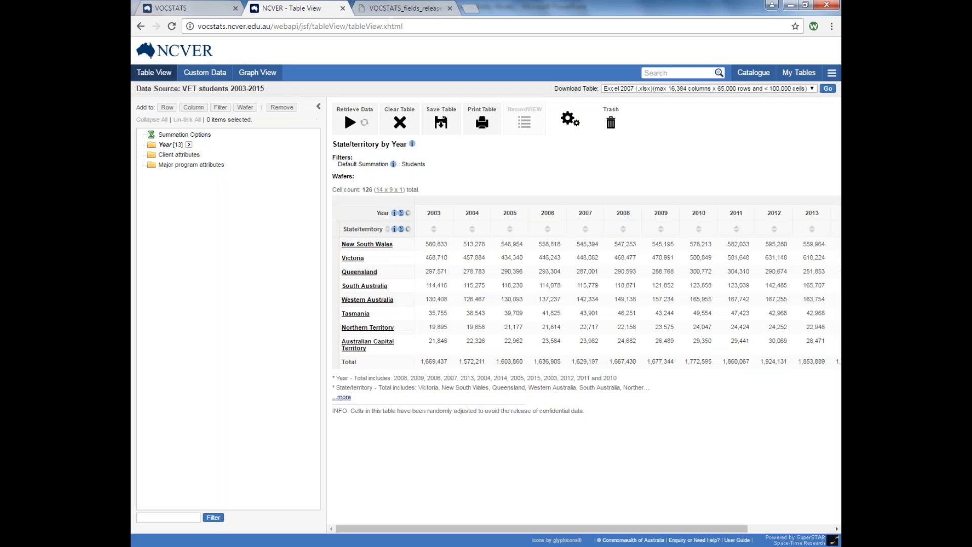
{"action": "left_click", "coordinate": [798, 73]}
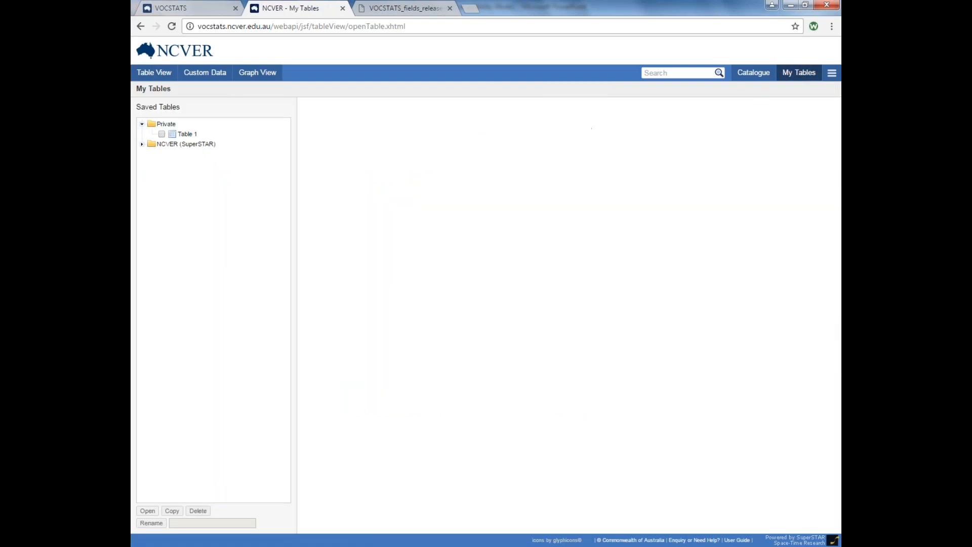
{"action": "left_click", "coordinate": [161, 134]}
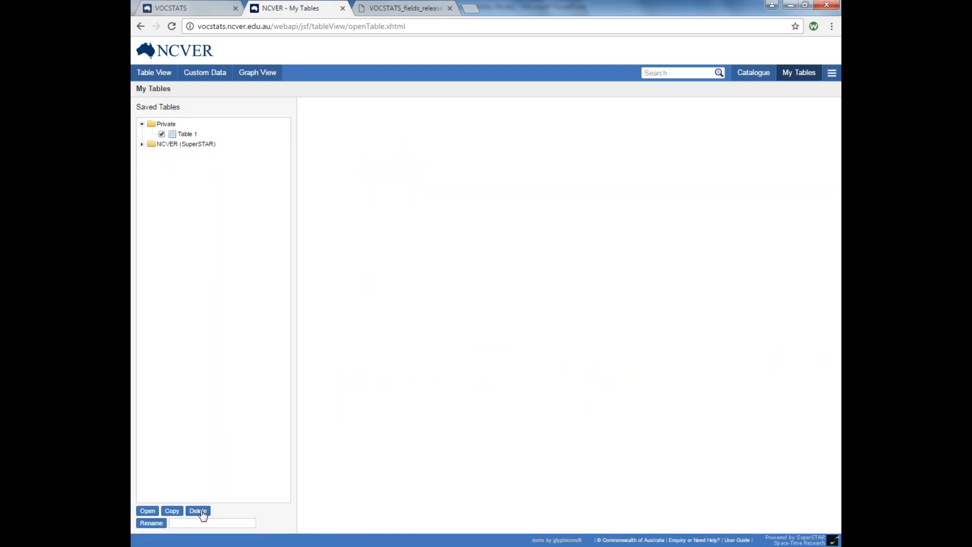
{"action": "left_click", "coordinate": [198, 511]}
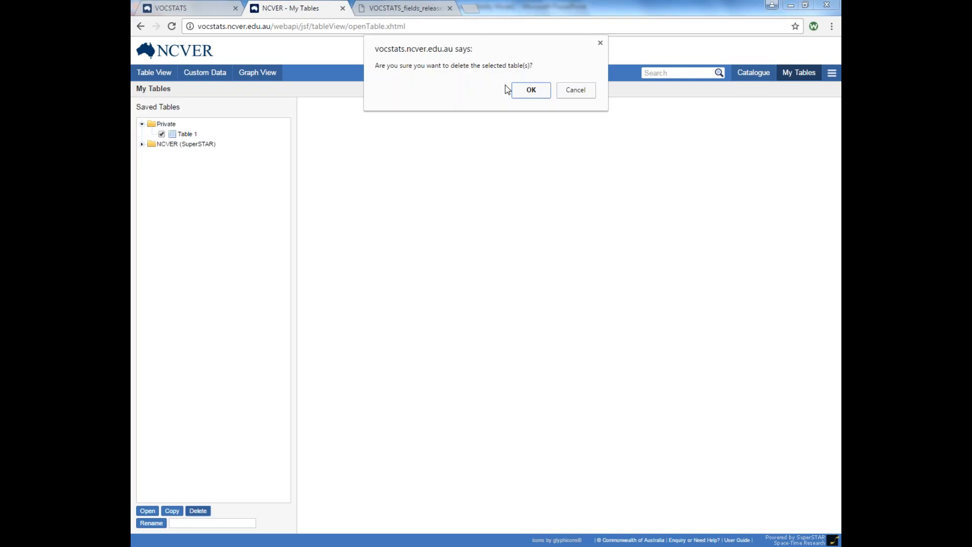
{"action": "left_click", "coordinate": [530, 92]}
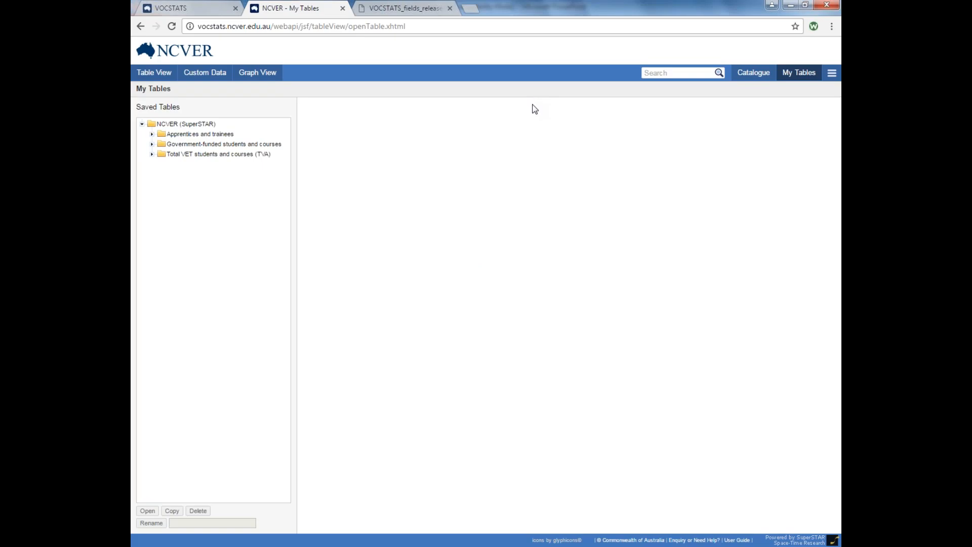
Visit the Catalogue page, then return to the State/territory by Year Table View.
{"action": "left_click", "coordinate": [761, 79]}
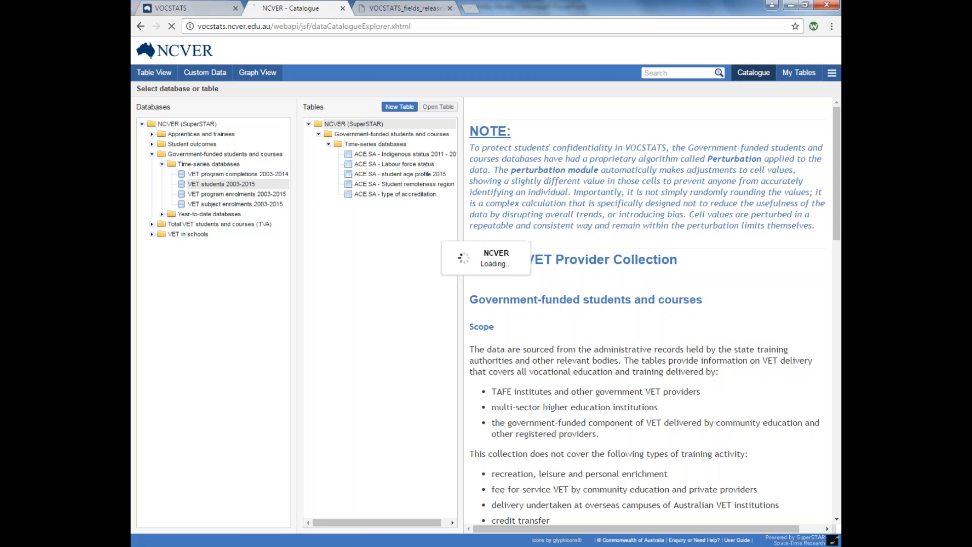
{"action": "left_click", "coordinate": [164, 76]}
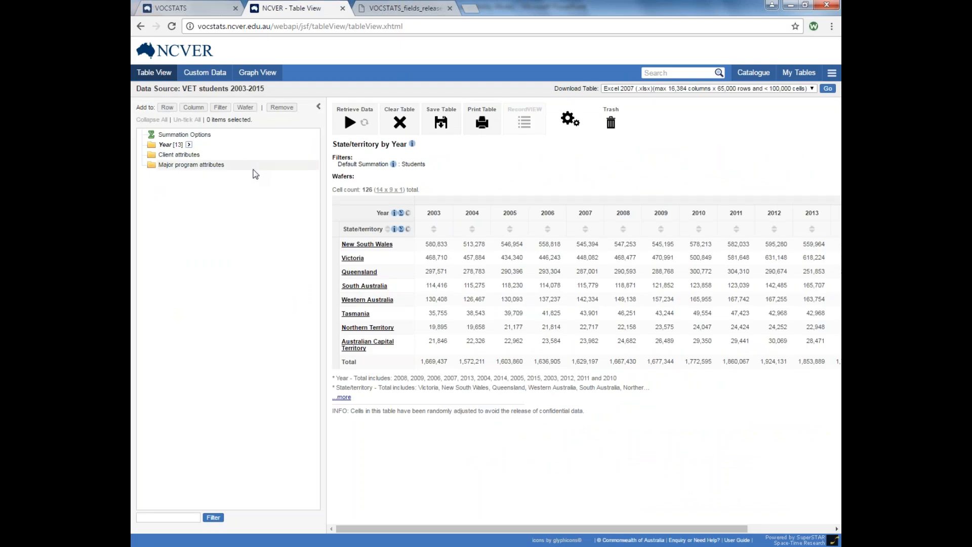
Download the State/territory by Year table as an Excel 2007 (.xlsx) file.
{"action": "left_click", "coordinate": [812, 90]}
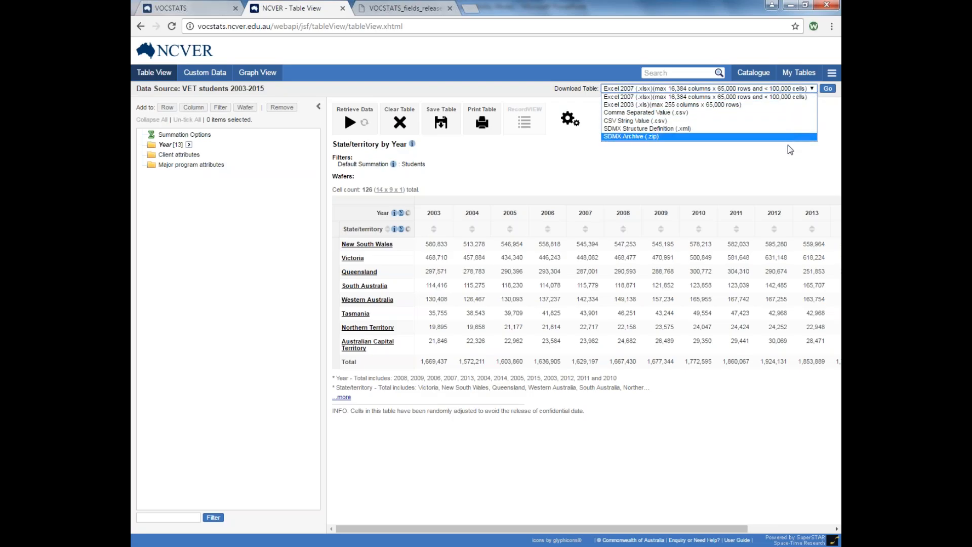
{"action": "left_click", "coordinate": [777, 98]}
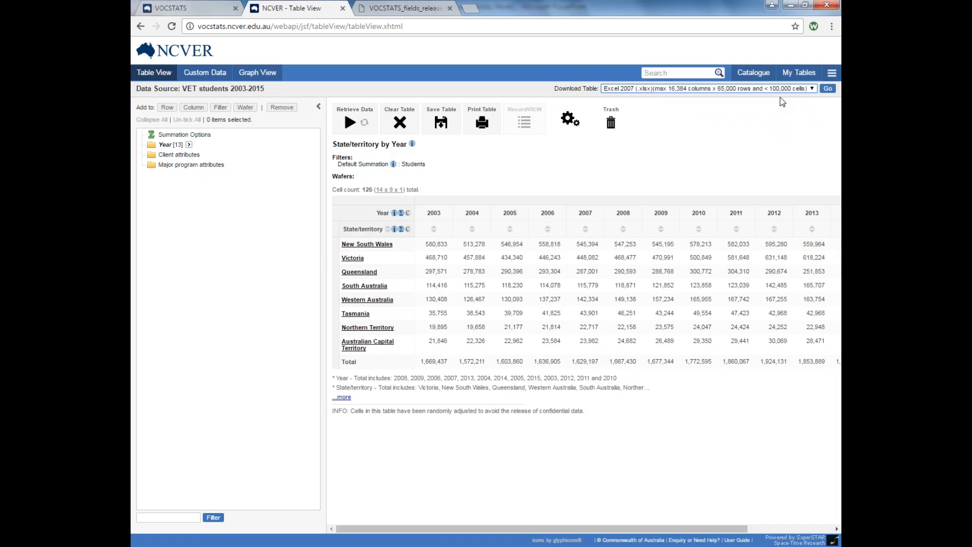
{"action": "left_click", "coordinate": [827, 88]}
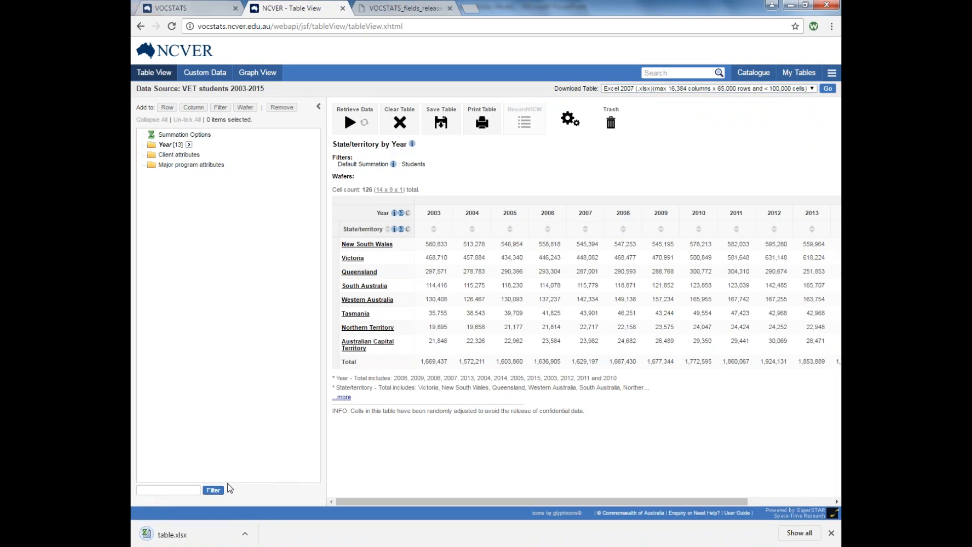
{"action": "left_click", "coordinate": [177, 538]}
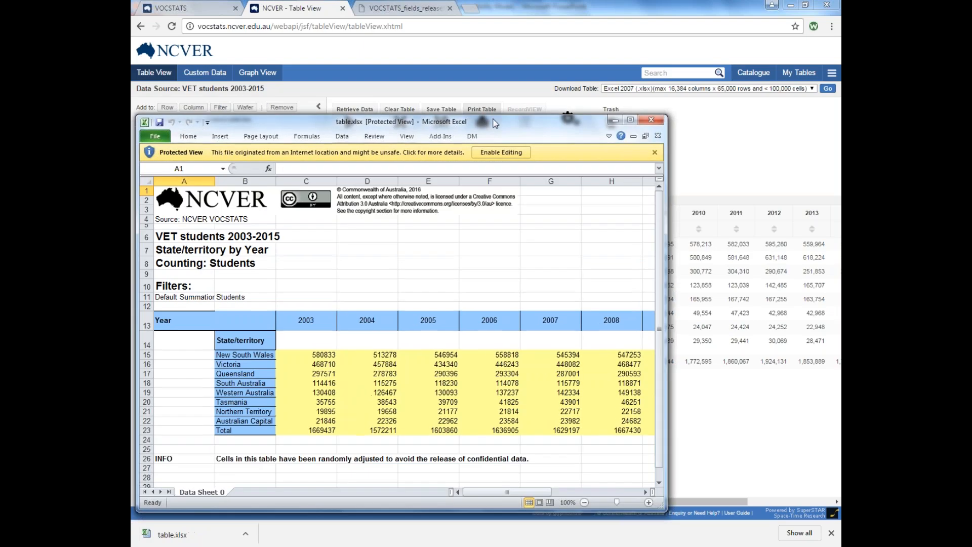
{"action": "left_click_drag", "start_coordinate": [494, 123], "coordinate": [590, 72]}
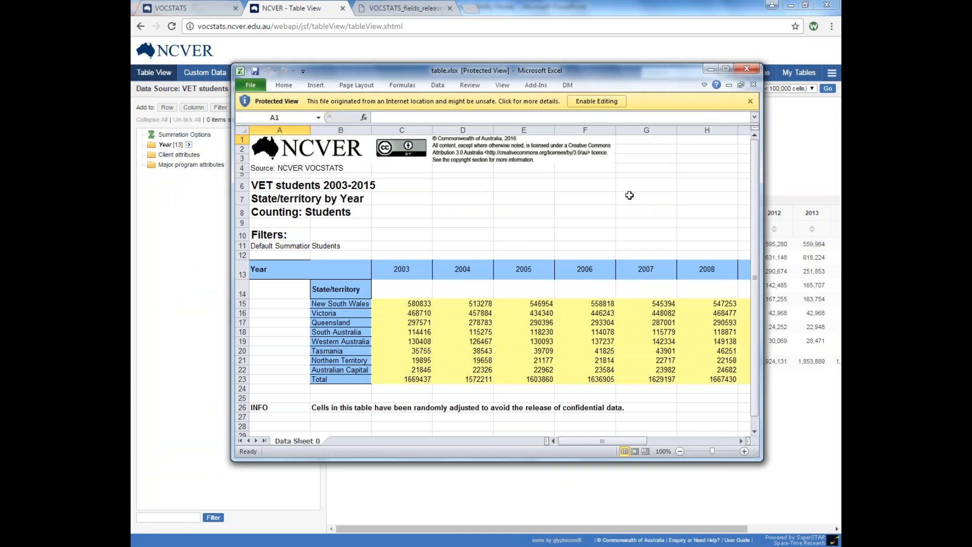
{"action": "left_click", "coordinate": [745, 68]}
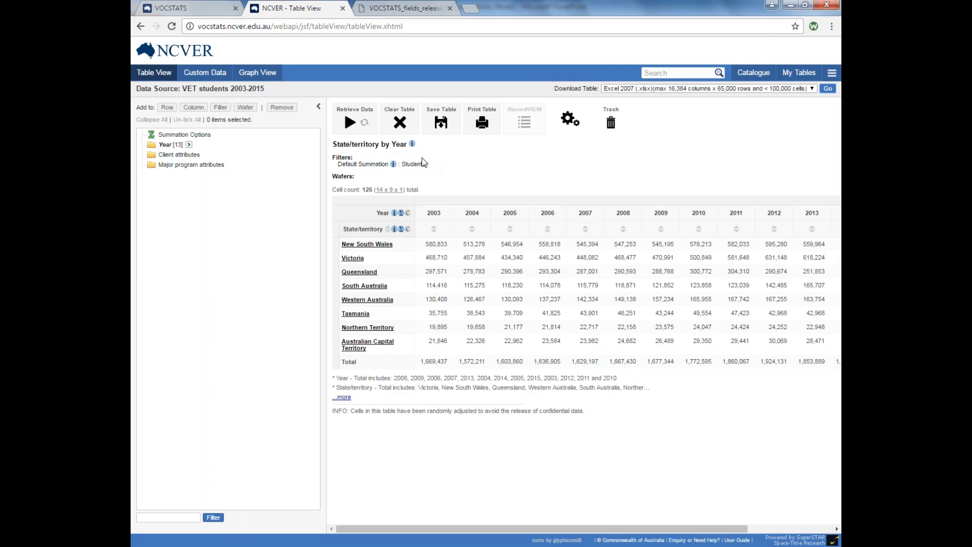
Discard the State/territory by Year table and expand Client and Major program attributes.
{"action": "left_click", "coordinate": [399, 125]}
{"action": "left_click", "coordinate": [527, 99]}
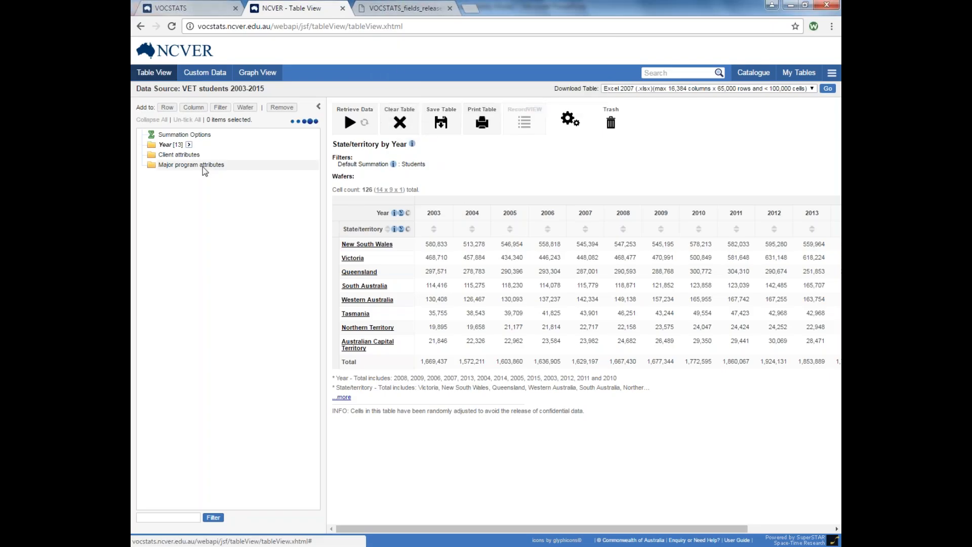
{"action": "left_click", "coordinate": [161, 156]}
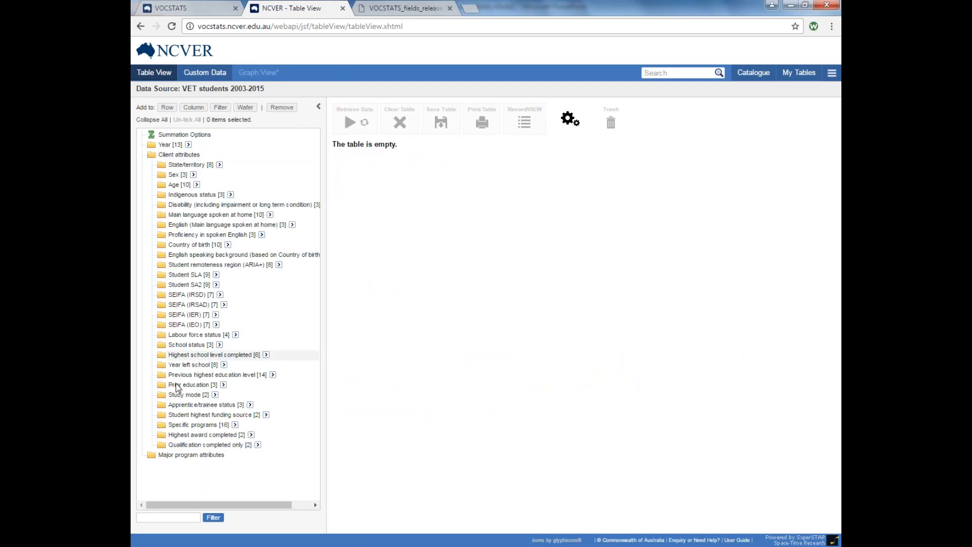
{"action": "left_click", "coordinate": [181, 455]}
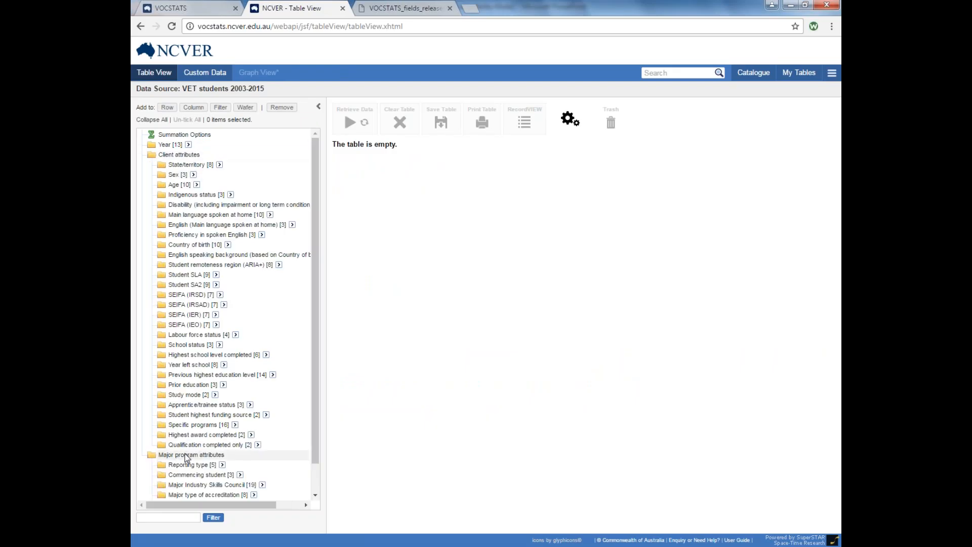
Select all items of the Major program occupation (ANZSCO) group at Occupation level.
{"action": "scroll", "coordinate": [186, 460], "scroll_direction": "down", "scroll_amount": 1}
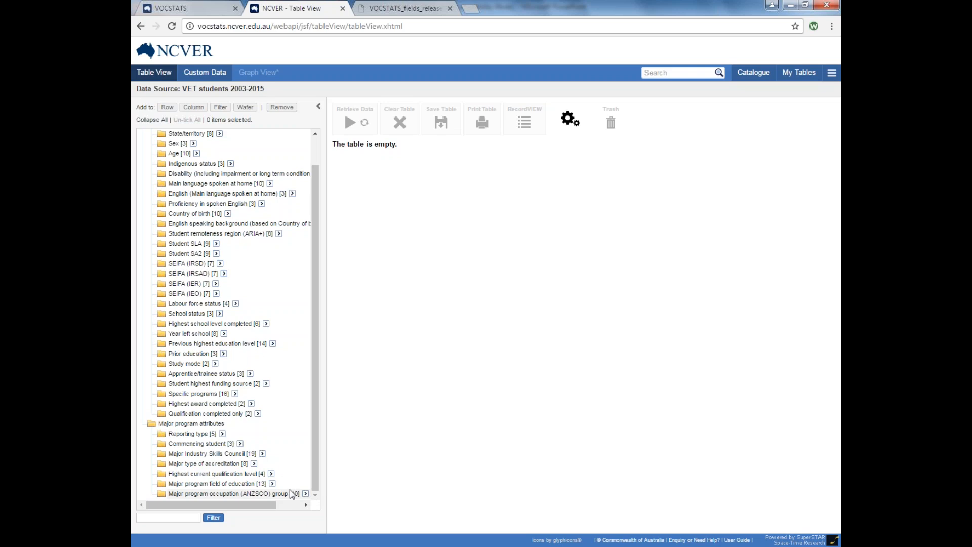
{"action": "left_click", "coordinate": [306, 494]}
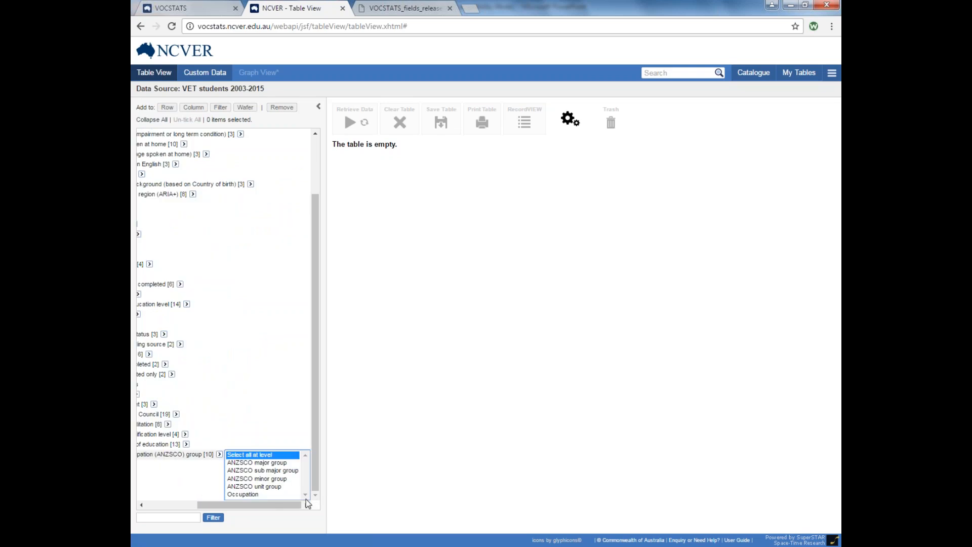
{"action": "left_click_drag", "start_coordinate": [263, 506], "coordinate": [240, 506]}
{"action": "left_click_drag", "start_coordinate": [327, 484], "coordinate": [406, 478]}
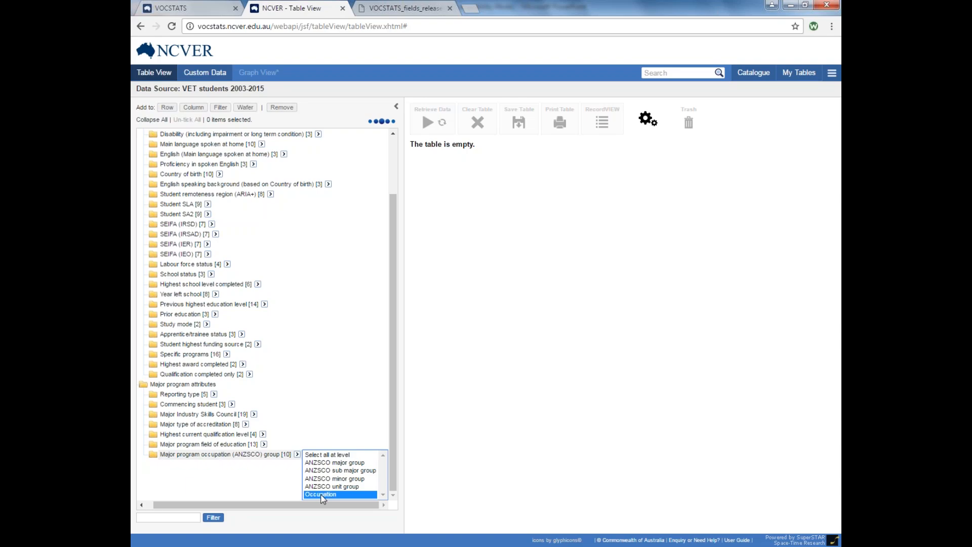
{"action": "left_click", "coordinate": [320, 495]}
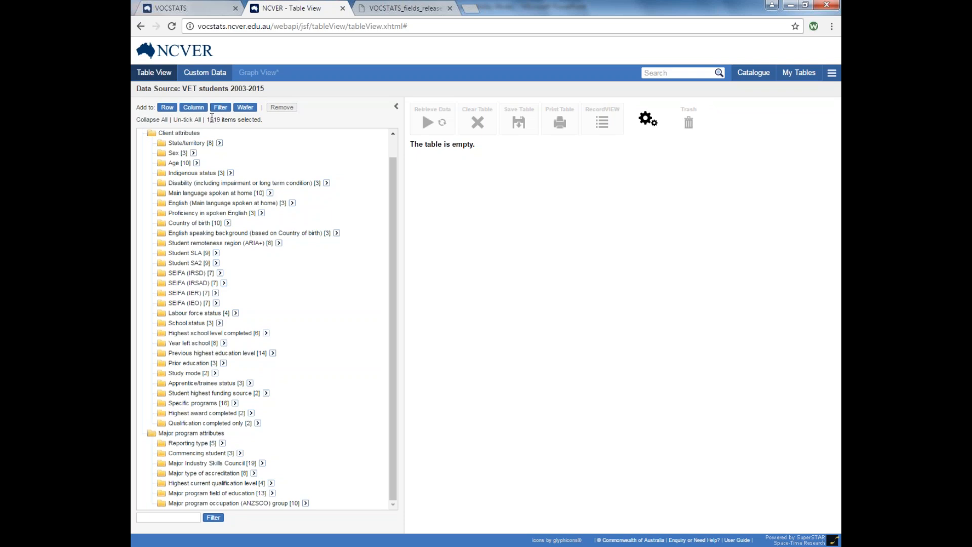
Put the selected occupations in rows and 2015 in the Year column, then retrieve the student counts.
{"action": "left_click", "coordinate": [169, 108]}
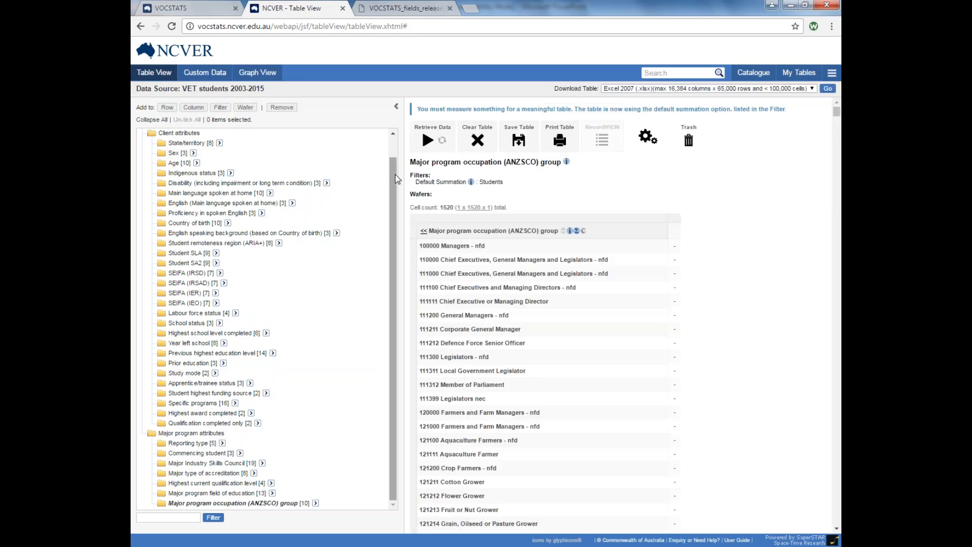
{"action": "left_click", "coordinate": [164, 144]}
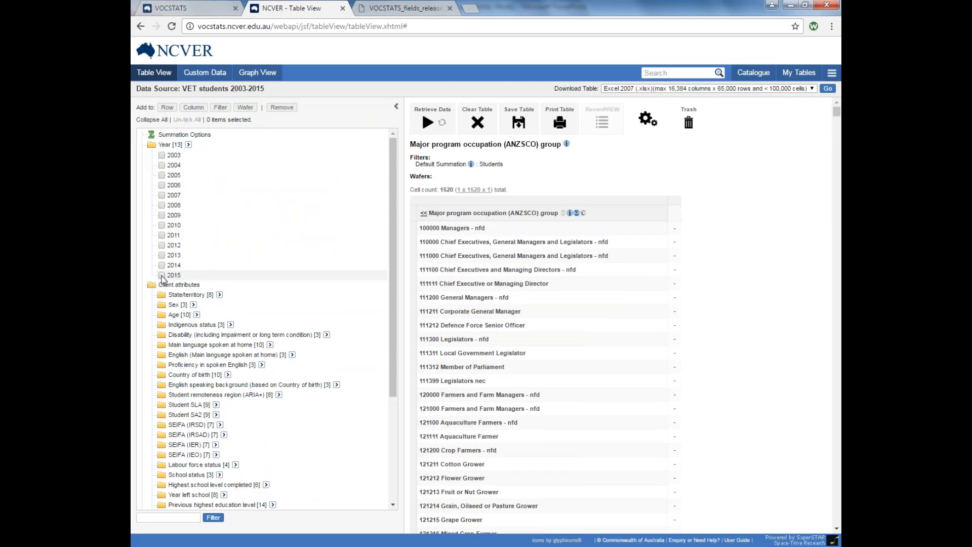
{"action": "left_click", "coordinate": [162, 275]}
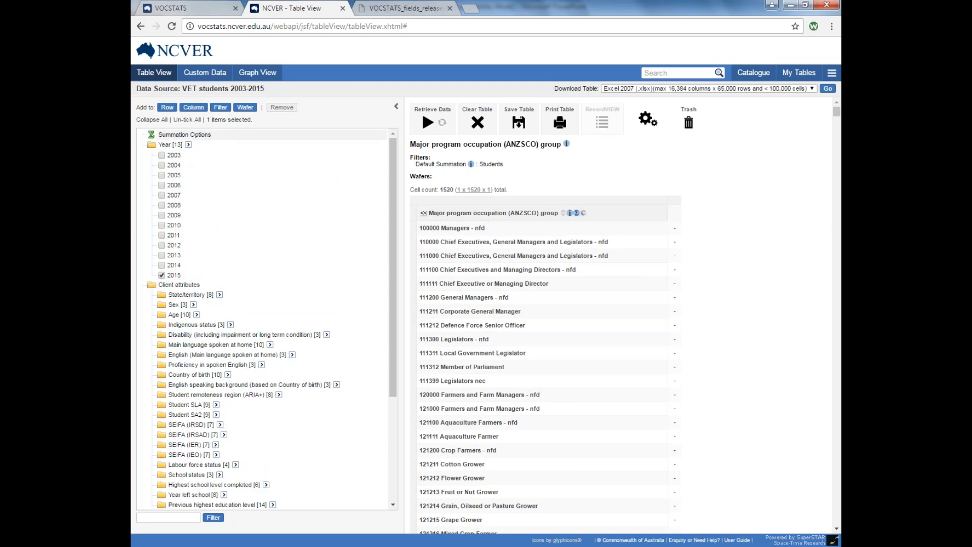
{"action": "left_click", "coordinate": [195, 109]}
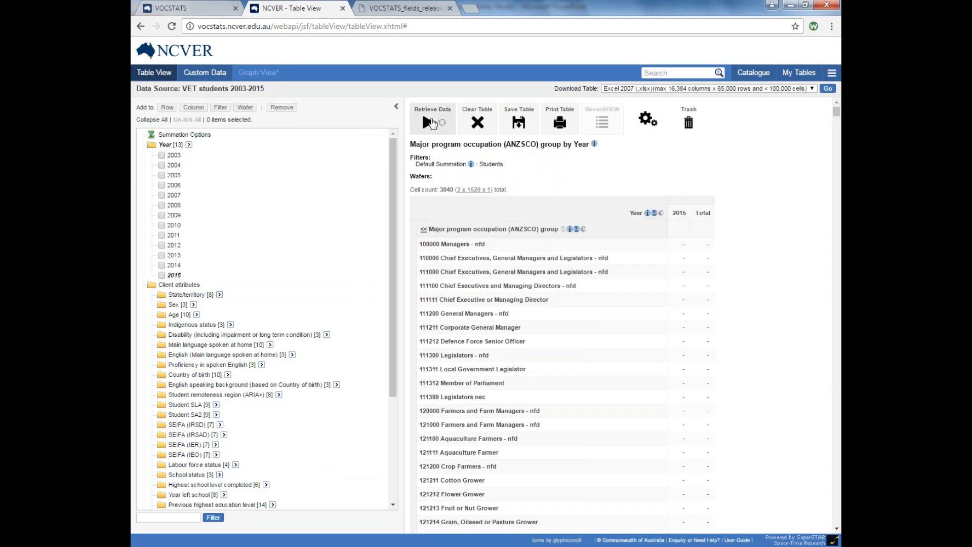
{"action": "left_click", "coordinate": [430, 123]}
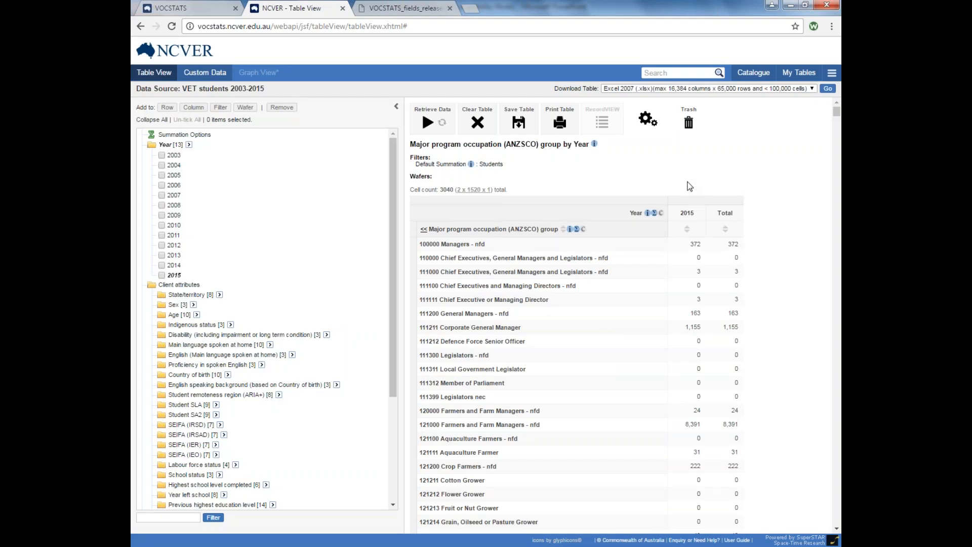
Hide the Year Total column and show ANZSCO codes beside occupation names, e.g. 121000 Farmers and Farm Managers.
{"action": "scroll", "coordinate": [690, 193], "scroll_direction": "down", "scroll_amount": 5}
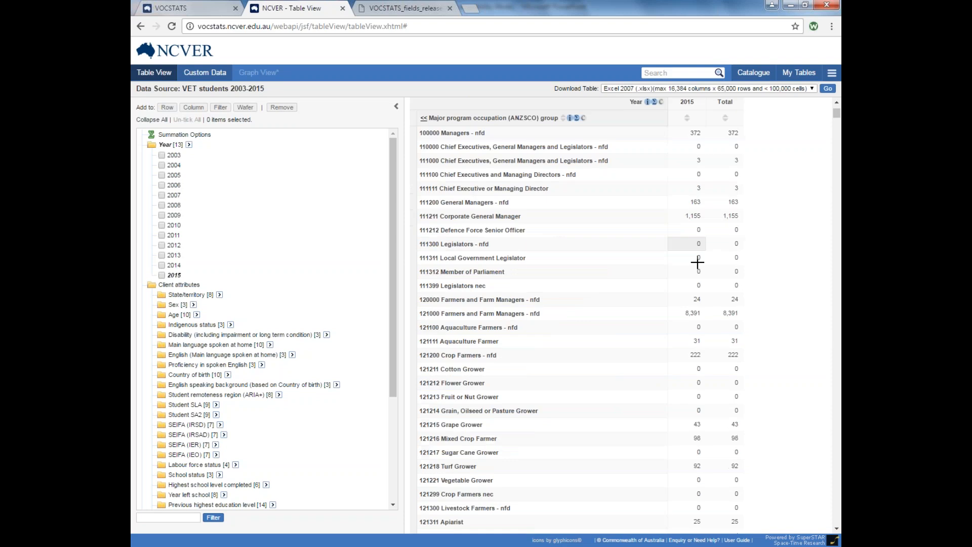
{"action": "scroll", "coordinate": [602, 376], "scroll_direction": "down", "scroll_amount": 4}
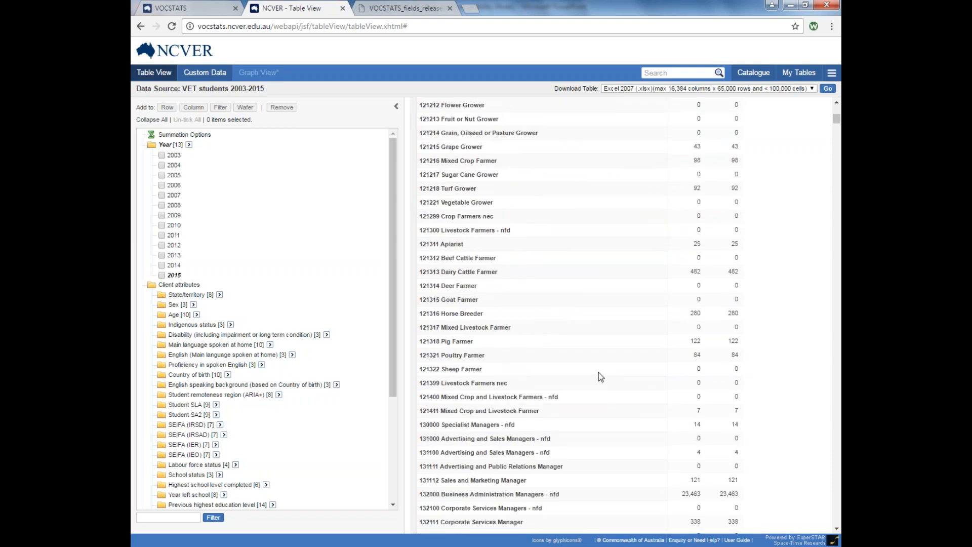
{"action": "scroll", "coordinate": [603, 378], "scroll_direction": "up", "scroll_amount": 9}
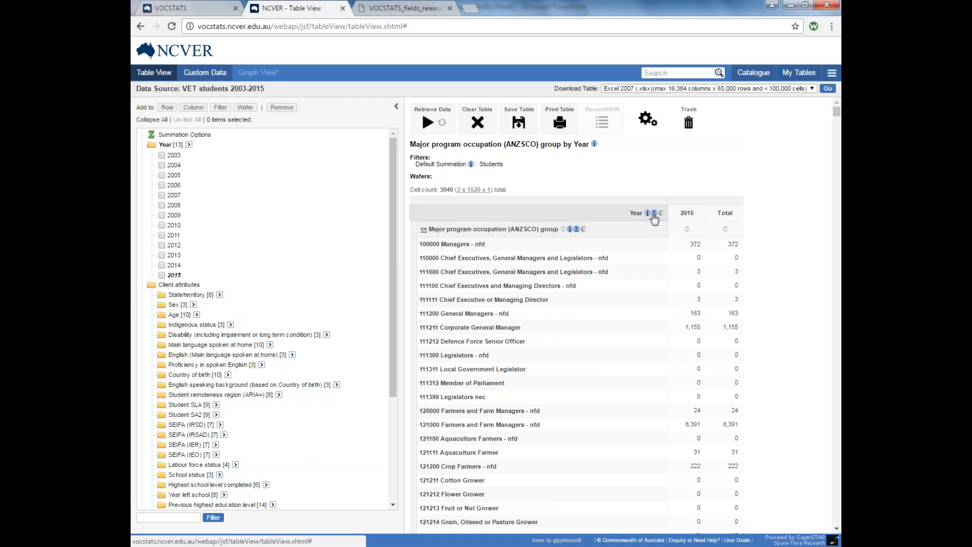
{"action": "left_click", "coordinate": [654, 213]}
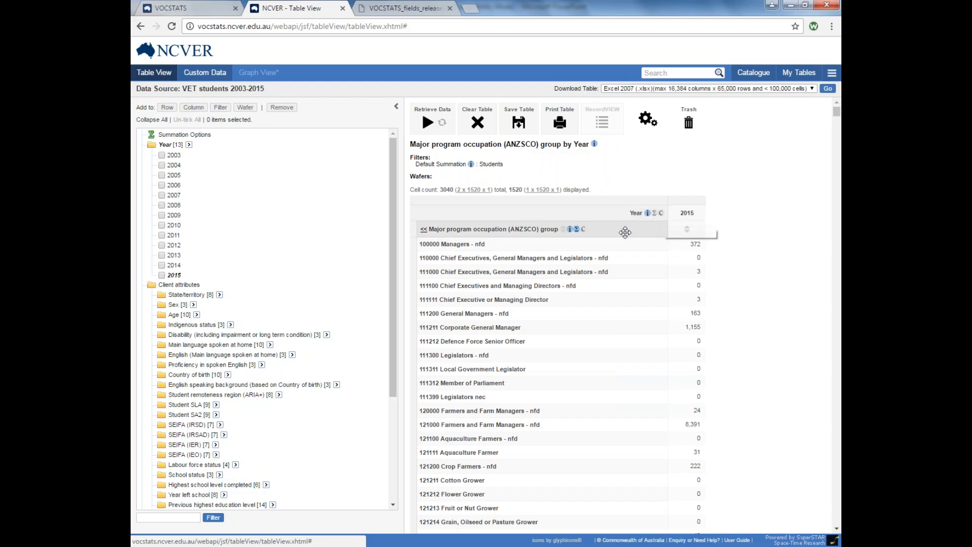
{"action": "left_click", "coordinate": [583, 231]}
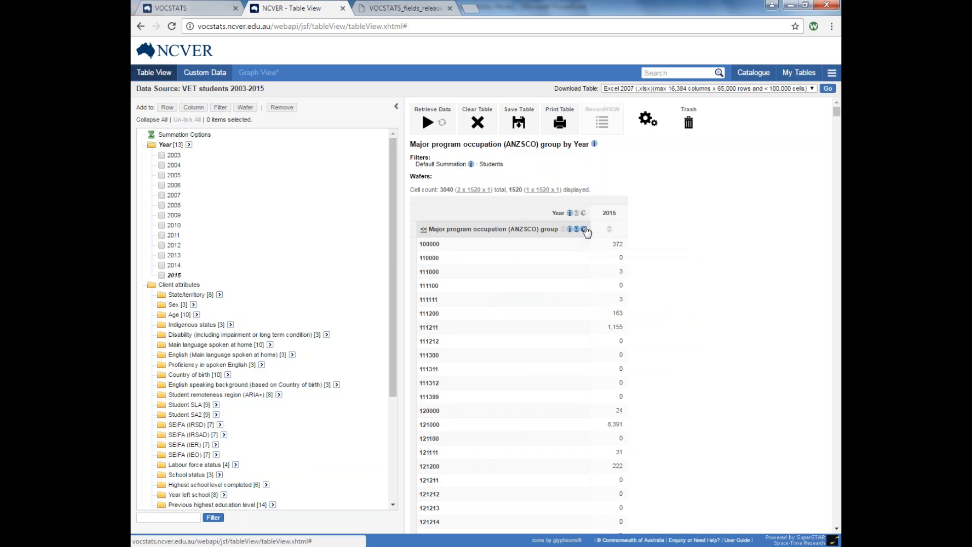
{"action": "left_click", "coordinate": [583, 230]}
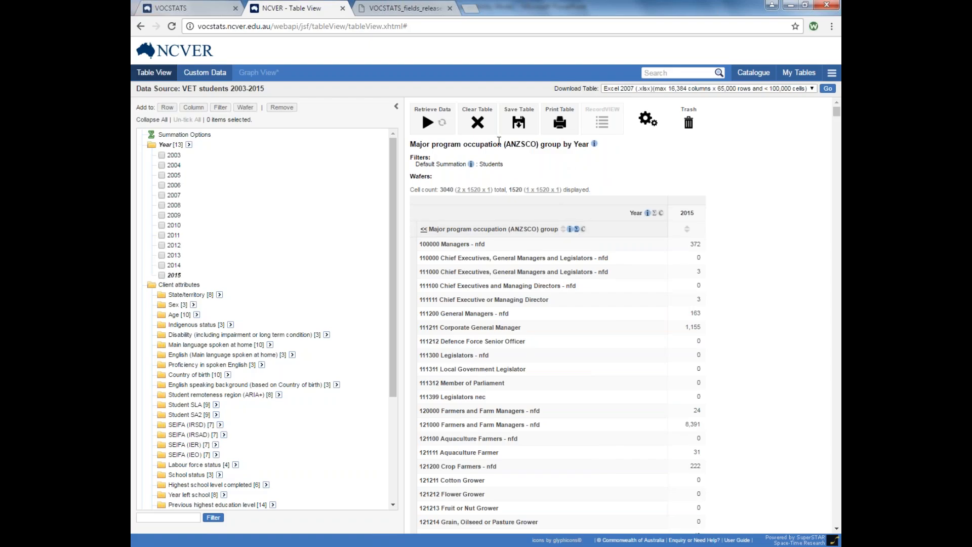
Discard the occupation by Year table and go to the Custom Data page.
{"action": "left_click", "coordinate": [475, 127]}
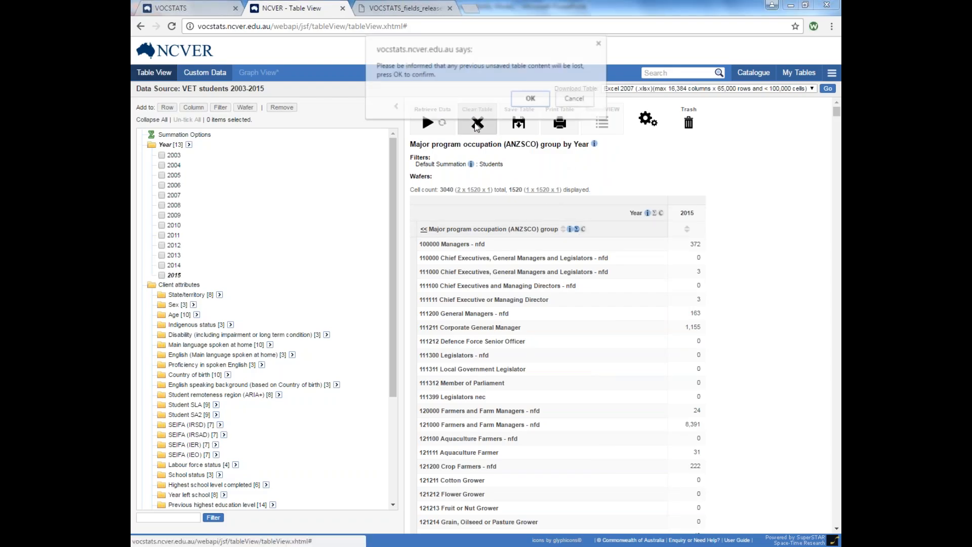
{"action": "left_click", "coordinate": [530, 100]}
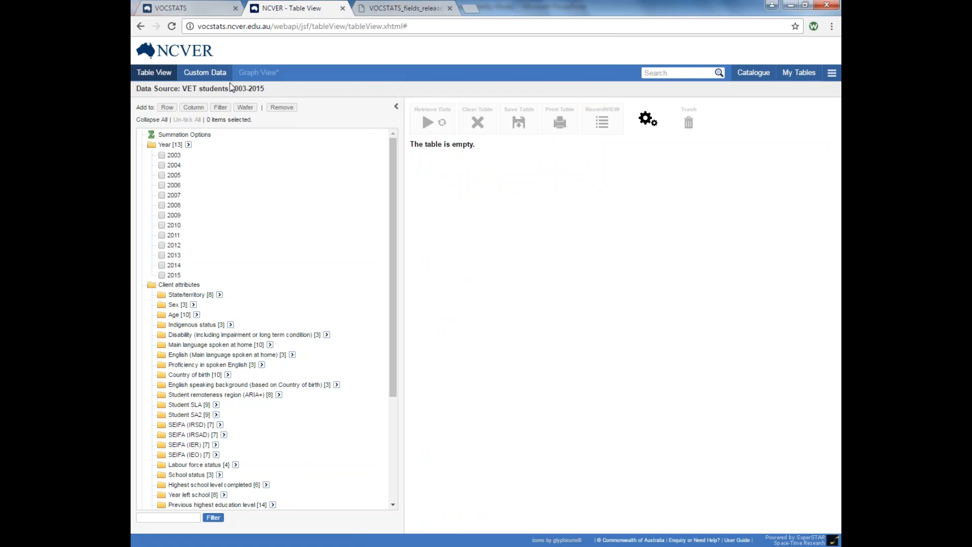
{"action": "left_click", "coordinate": [205, 73]}
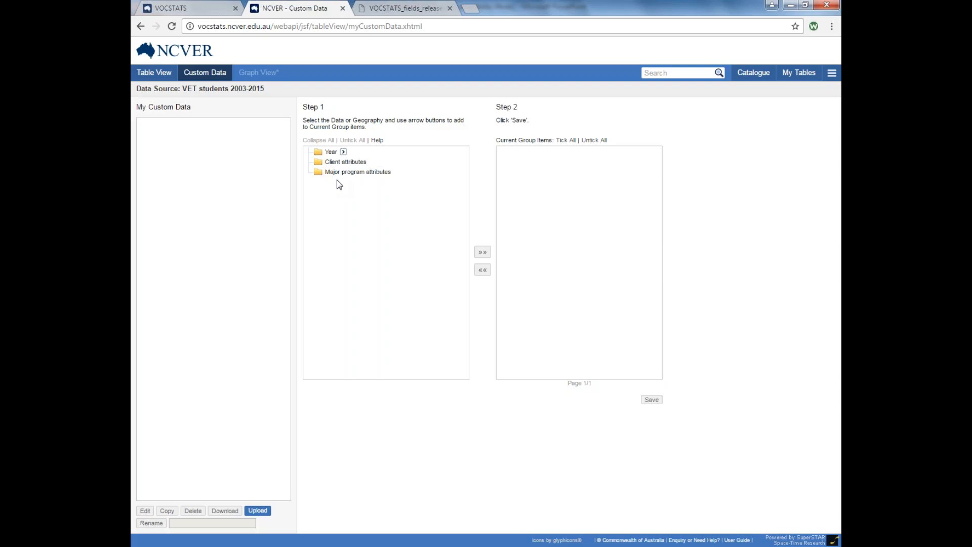
Add the 15 to 19 years and 20 to 24 years Age ranges to the current group items.
{"action": "left_click", "coordinate": [330, 162]}
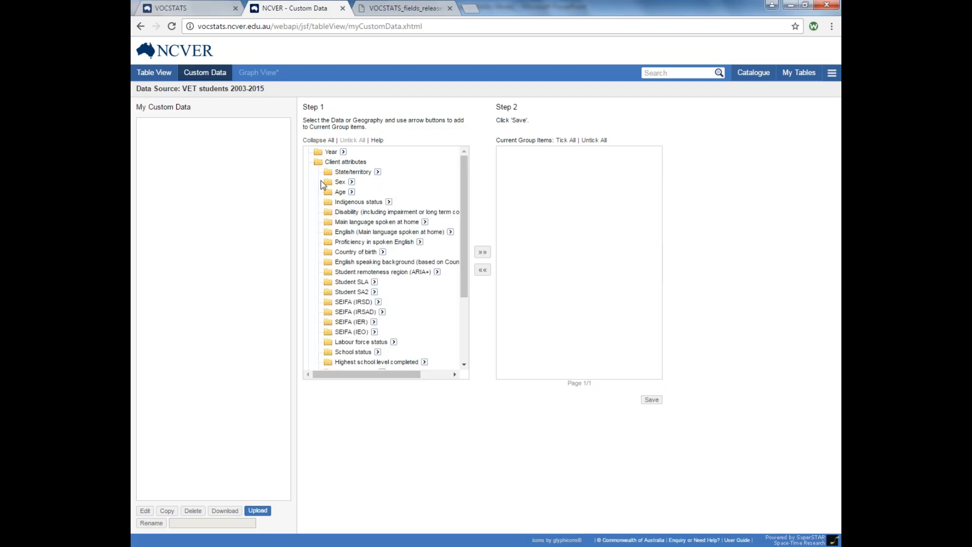
{"action": "left_click", "coordinate": [339, 191]}
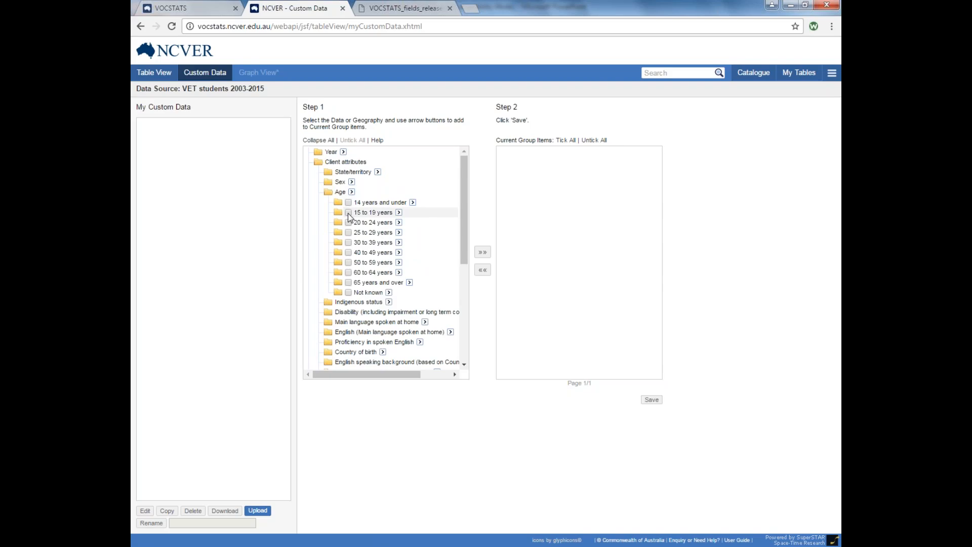
{"action": "left_click", "coordinate": [348, 214]}
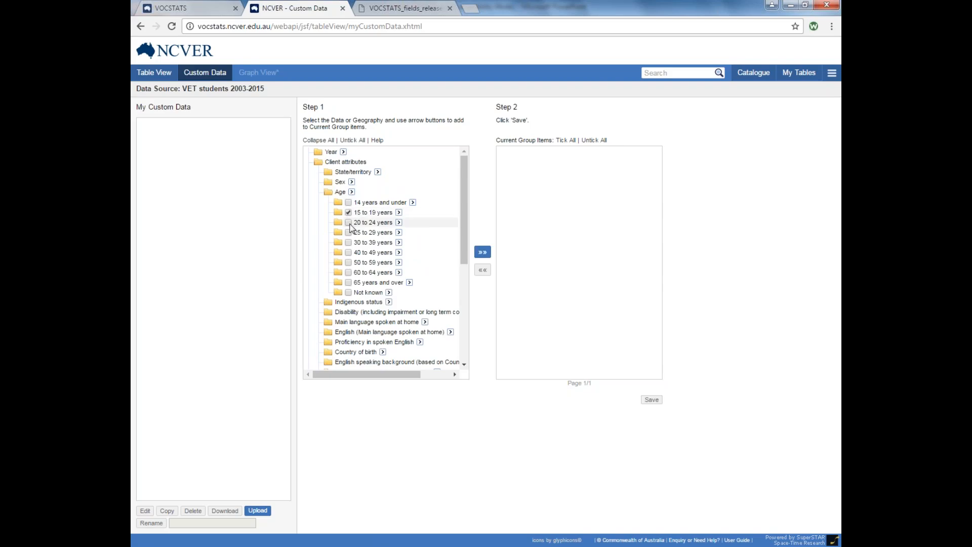
{"action": "left_click", "coordinate": [349, 223]}
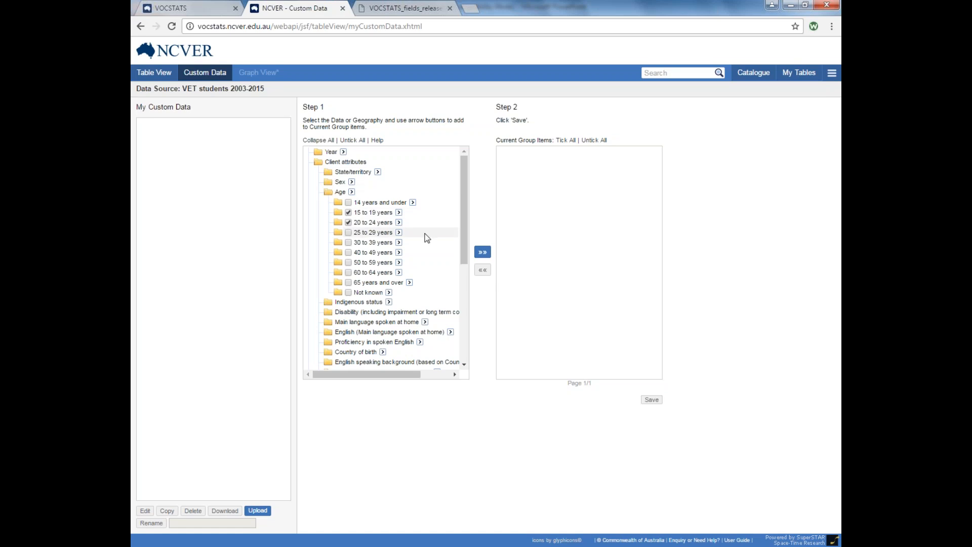
{"action": "left_click", "coordinate": [482, 251]}
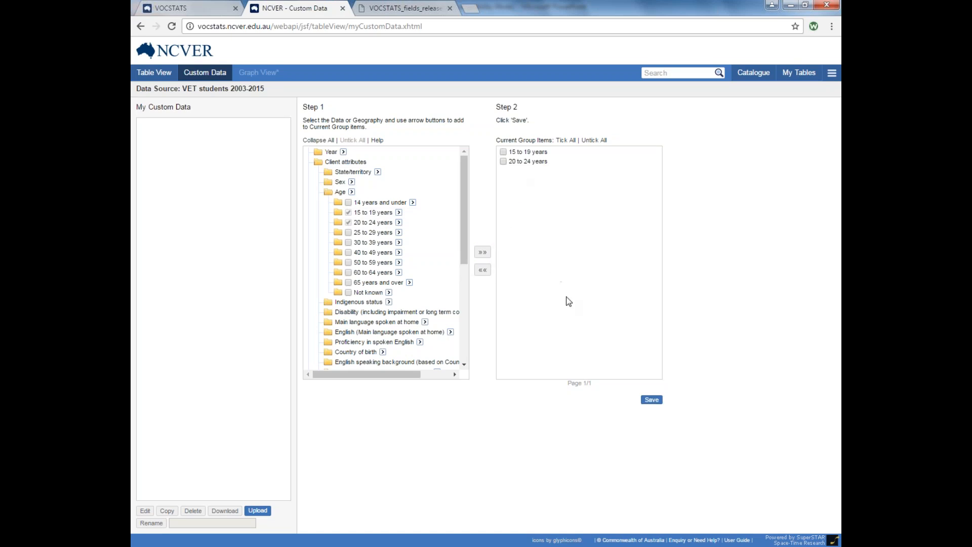
Save the combined age group privately under the name '15 to 24 years'.
{"action": "left_click", "coordinate": [651, 407]}
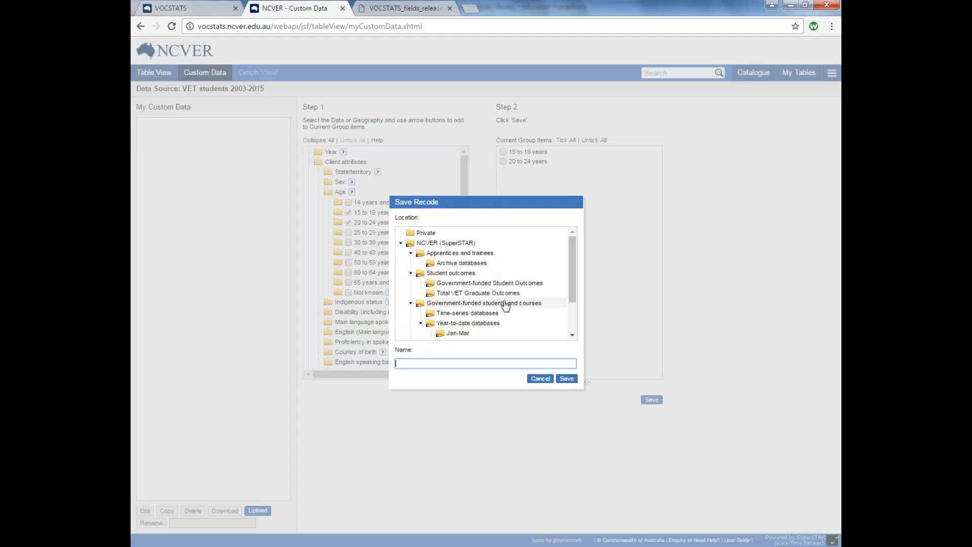
{"action": "left_click", "coordinate": [416, 234]}
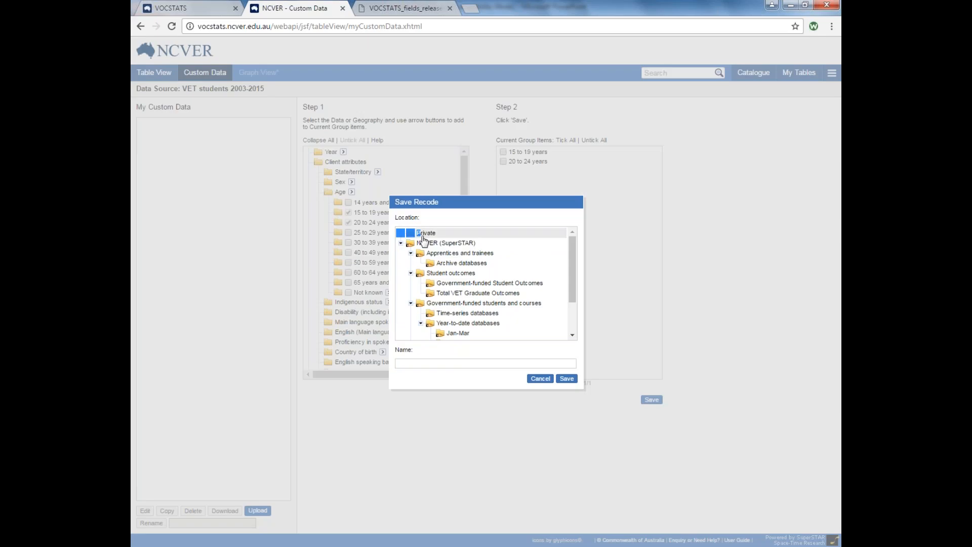
{"action": "left_click", "coordinate": [447, 362]}
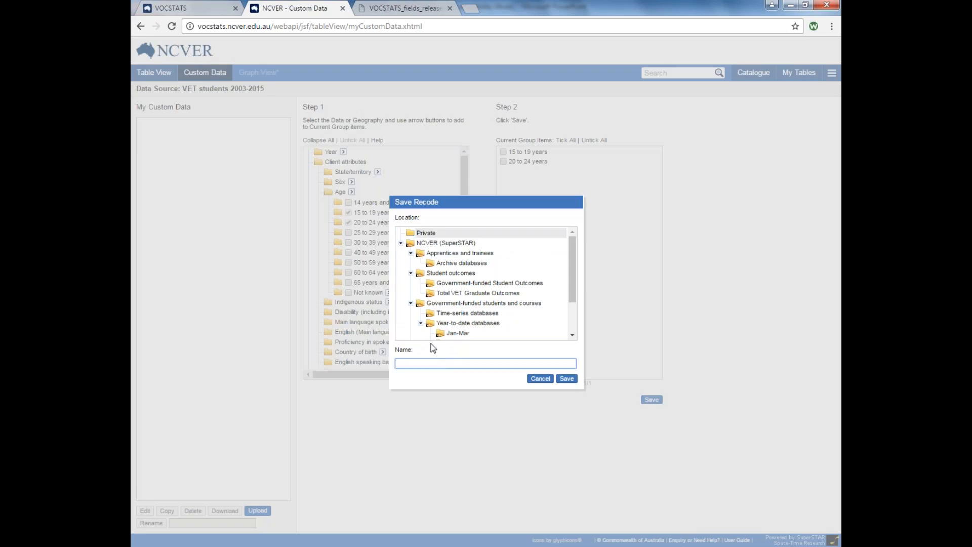
{"action": "type", "text": "15 to 24 years"}
{"action": "left_click", "coordinate": [569, 381]}
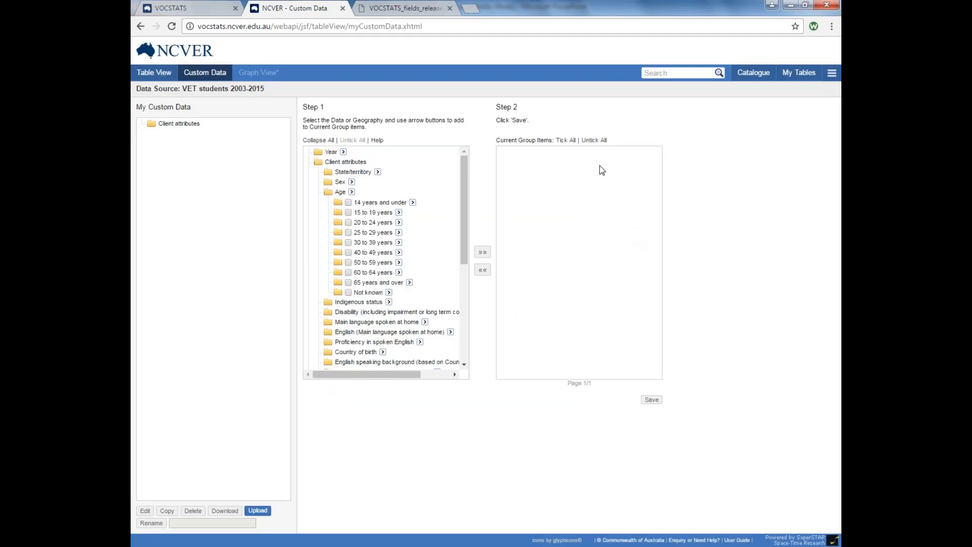
Check that '15 to 24 years' appears under Client attributes > Age in My Custom Data and Table View.
{"action": "left_click", "coordinate": [185, 126]}
{"action": "left_click", "coordinate": [173, 134]}
{"action": "left_click", "coordinate": [154, 78]}
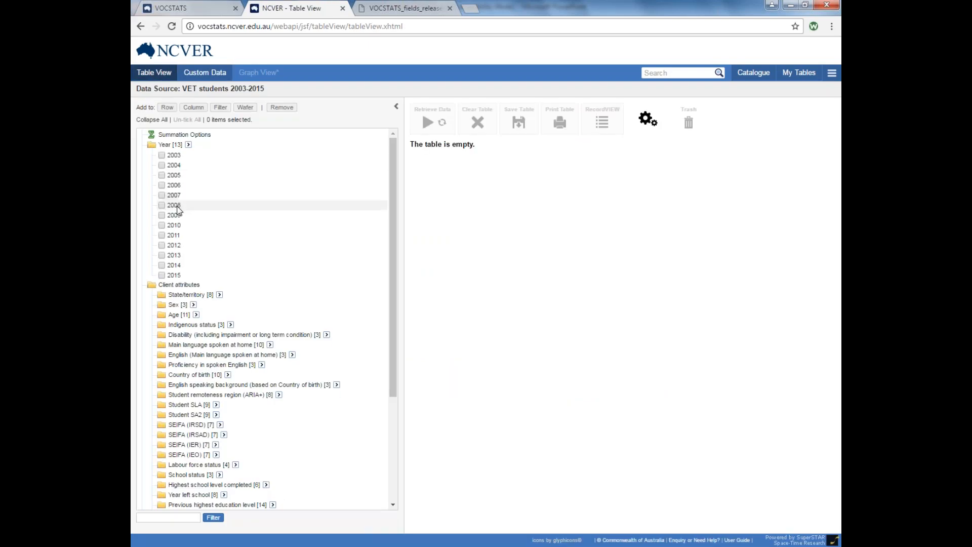
{"action": "left_click", "coordinate": [172, 315]}
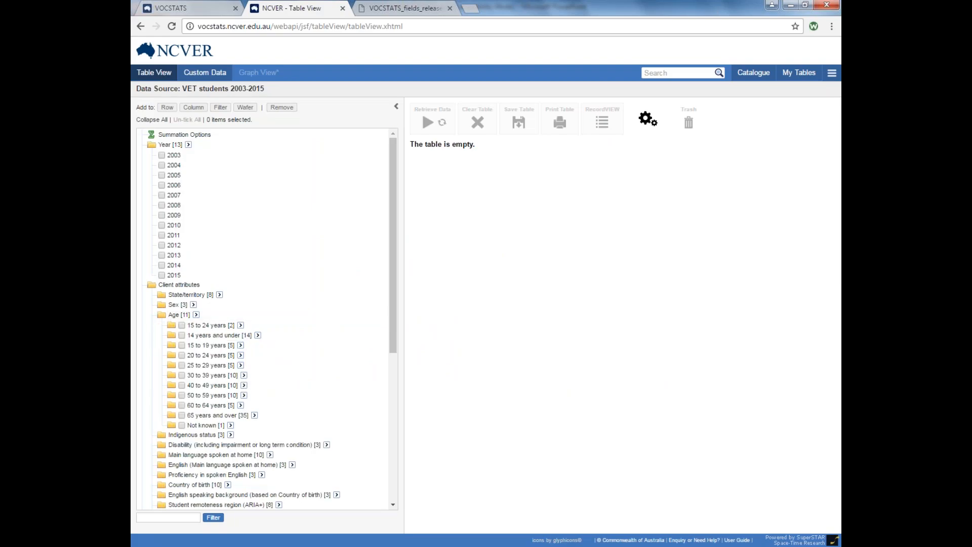
{"action": "left_click", "coordinate": [218, 326]}
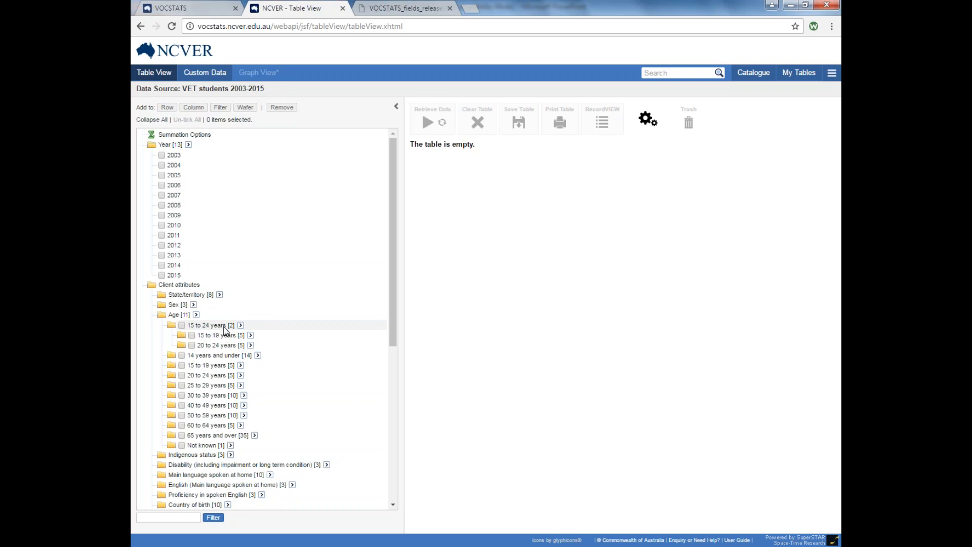
{"action": "left_click", "coordinate": [205, 73]}
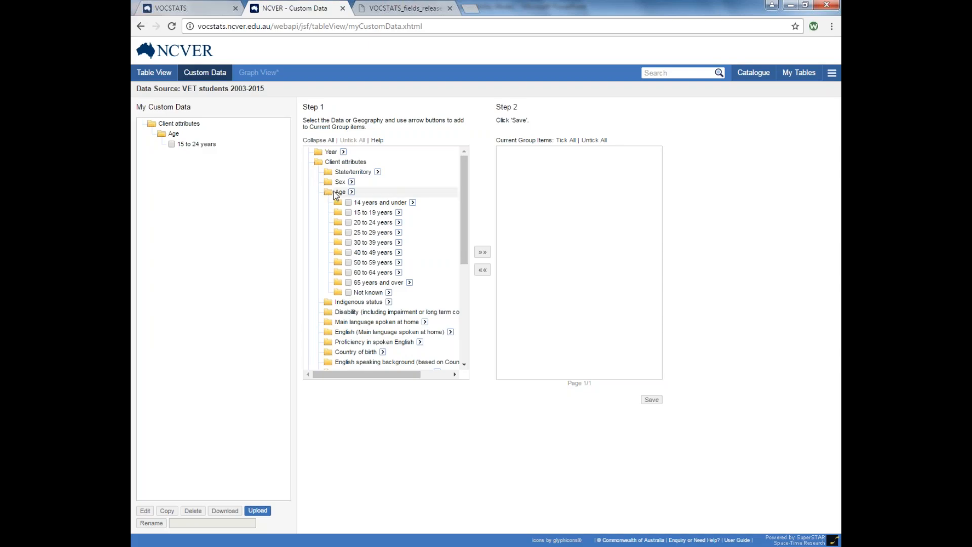
Delete the '15 to 24 years' custom group and return to Table View.
{"action": "left_click", "coordinate": [171, 145]}
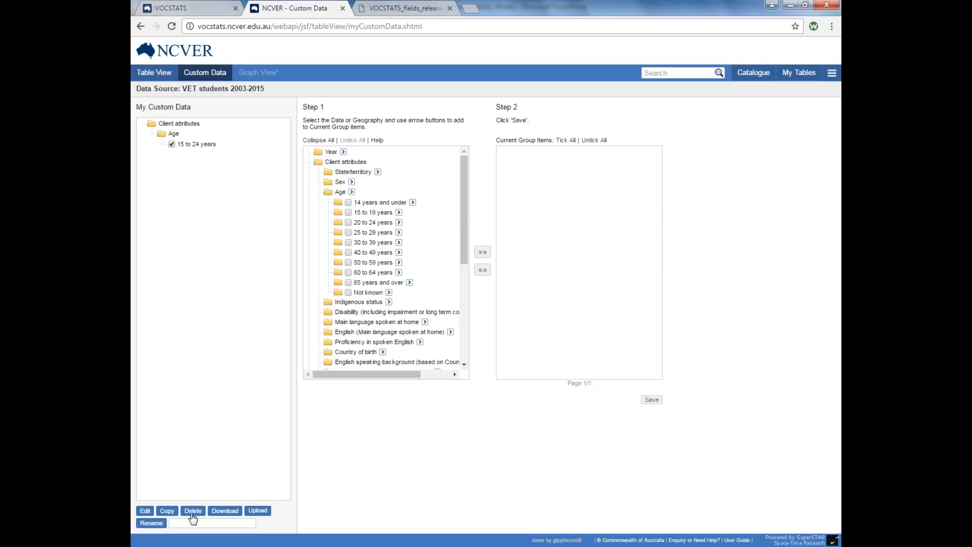
{"action": "left_click", "coordinate": [193, 514]}
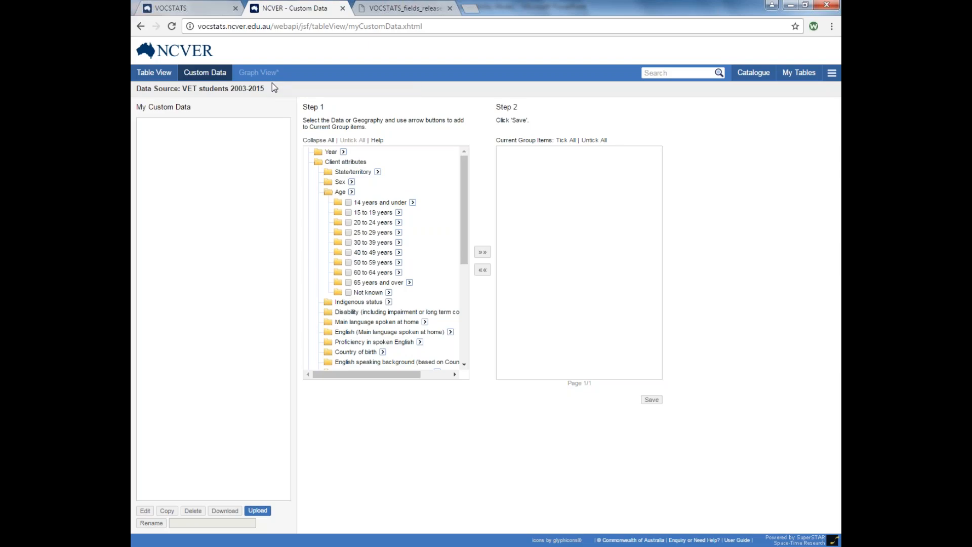
{"action": "left_click", "coordinate": [159, 75]}
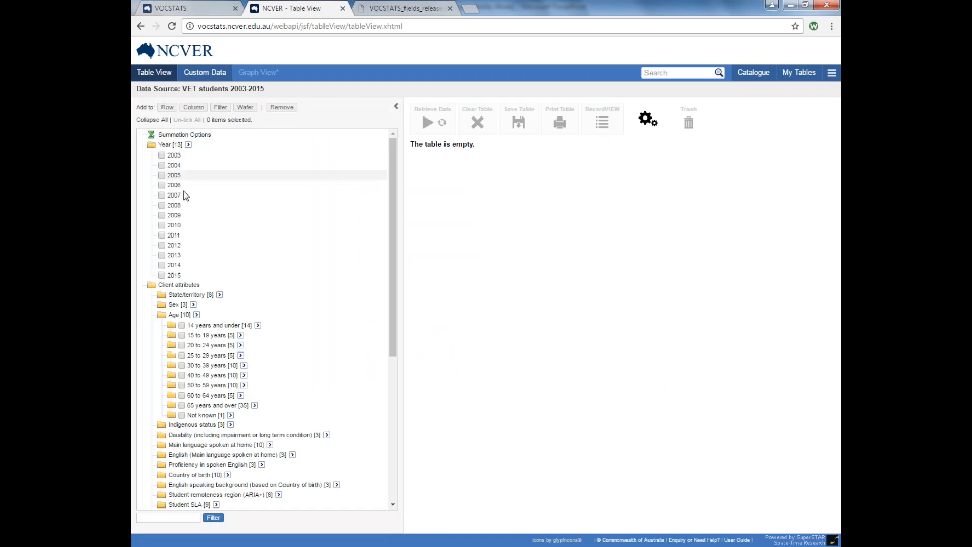
Build a State/territory rows by Year columns student table and display it as a line graph.
{"action": "left_click_drag", "start_coordinate": [192, 295], "coordinate": [256, 299]}
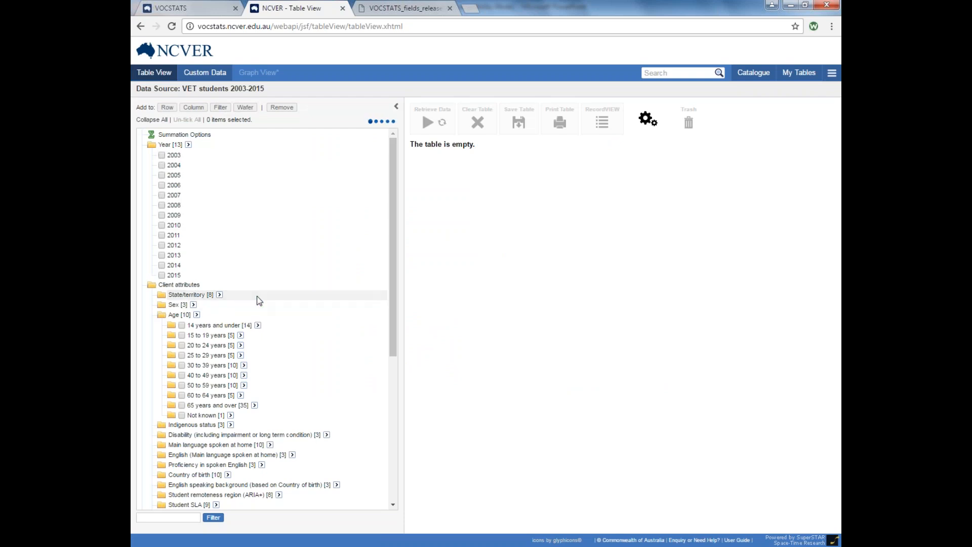
{"action": "left_click_drag", "start_coordinate": [170, 145], "coordinate": [245, 129]}
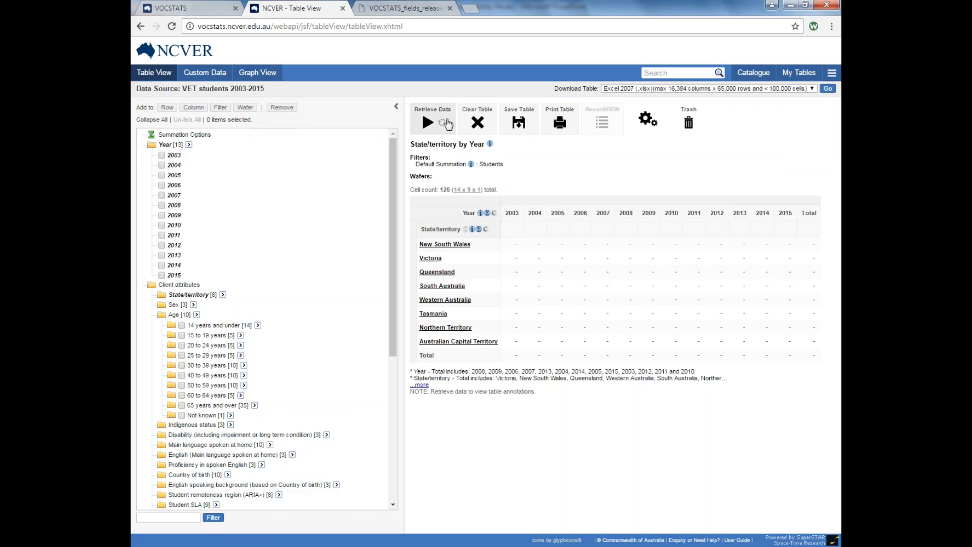
{"action": "left_click", "coordinate": [427, 122]}
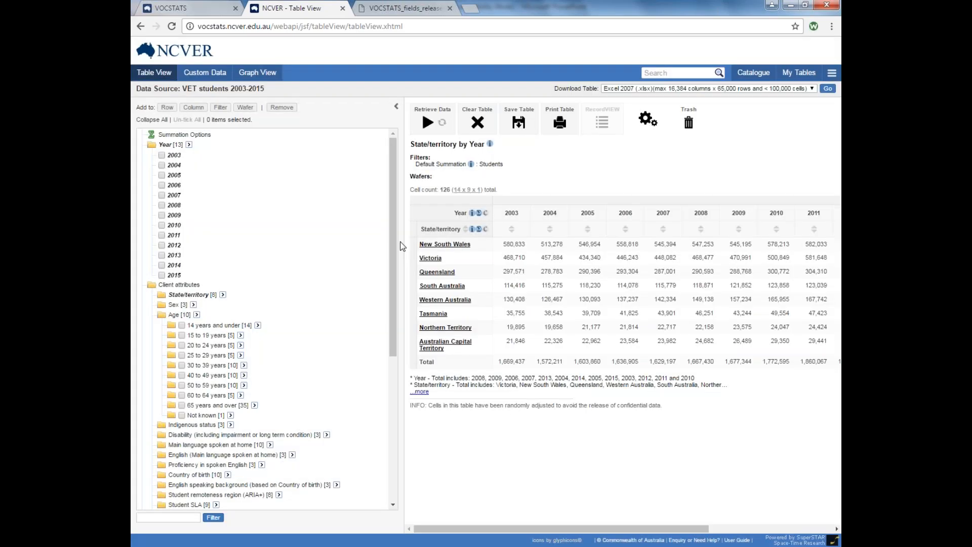
{"action": "left_click_drag", "start_coordinate": [402, 247], "coordinate": [330, 248]}
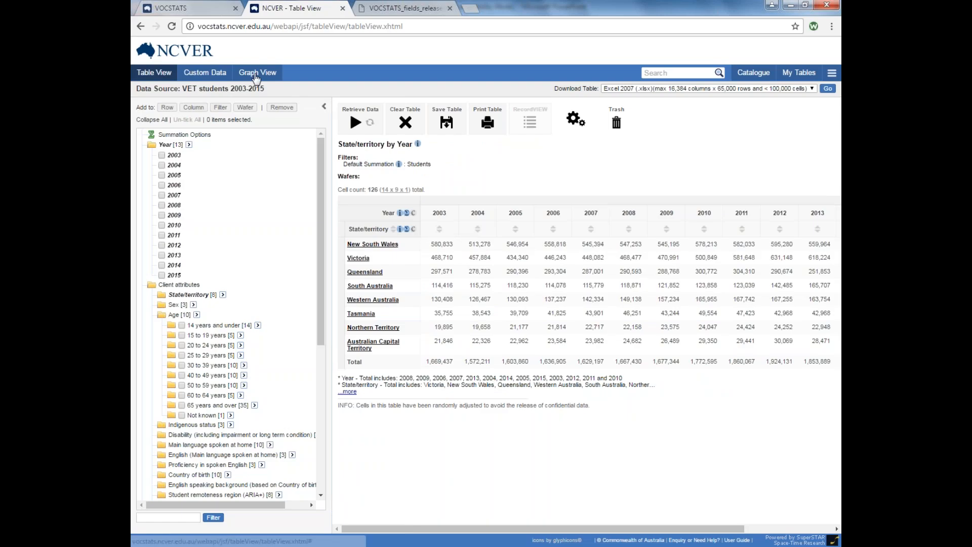
{"action": "left_click", "coordinate": [259, 75]}
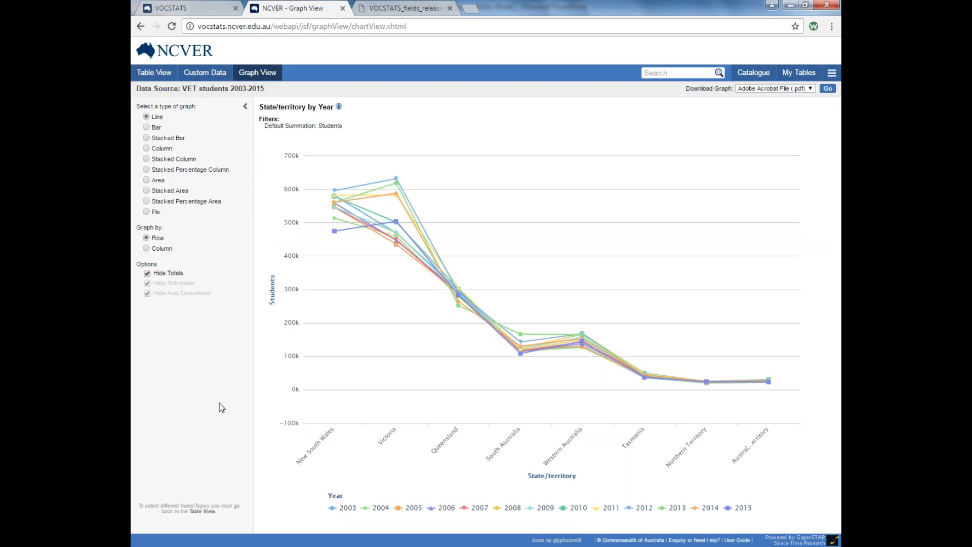
Graph by Column and hide every state except New South Wales and Victoria from the legend.
{"action": "left_click", "coordinate": [147, 248]}
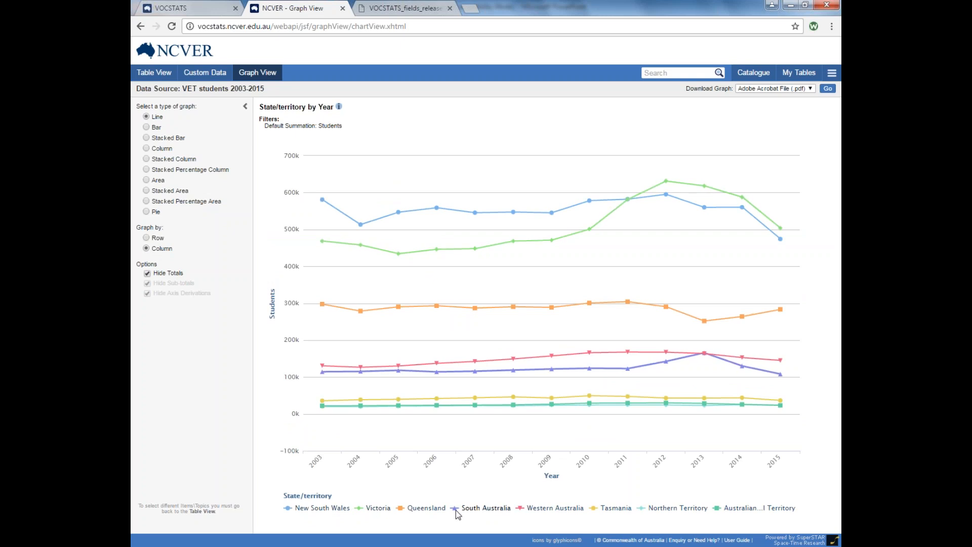
{"action": "left_click", "coordinate": [427, 508]}
{"action": "left_click", "coordinate": [458, 508]}
{"action": "left_click", "coordinate": [581, 513]}
{"action": "left_click", "coordinate": [605, 511]}
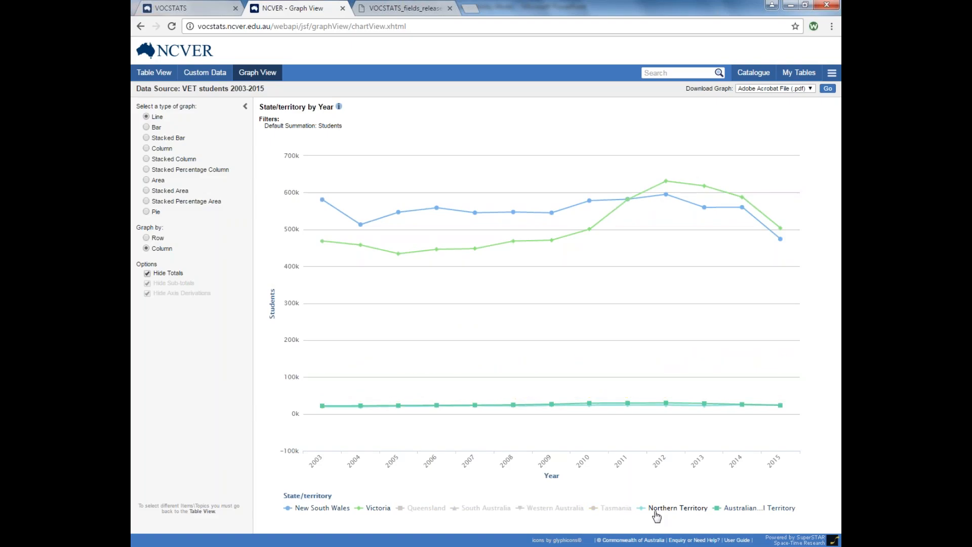
{"action": "left_click", "coordinate": [660, 511]}
{"action": "left_click", "coordinate": [727, 512]}
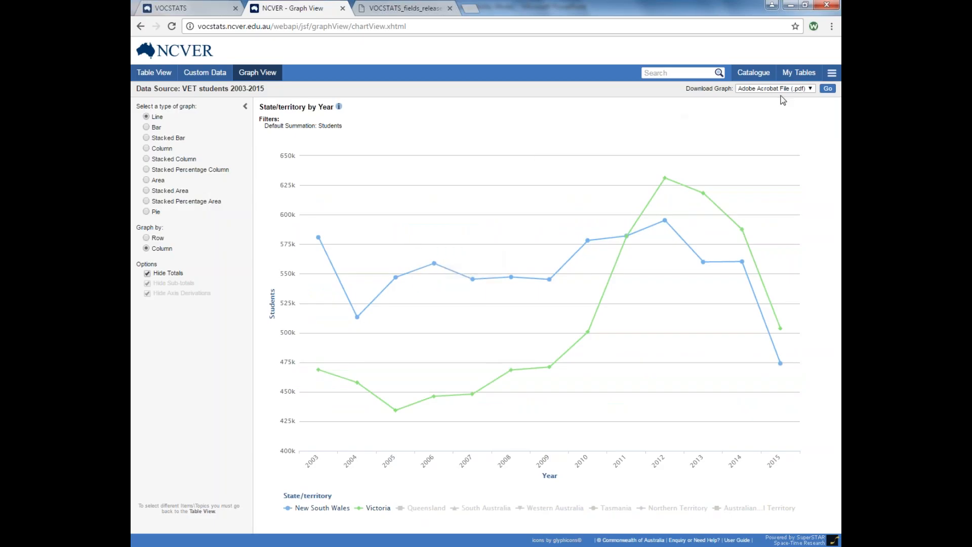
Download the graph as VOCSTATS-Graph.pdf, view it, then return to Graph View.
{"action": "left_click", "coordinate": [806, 89]}
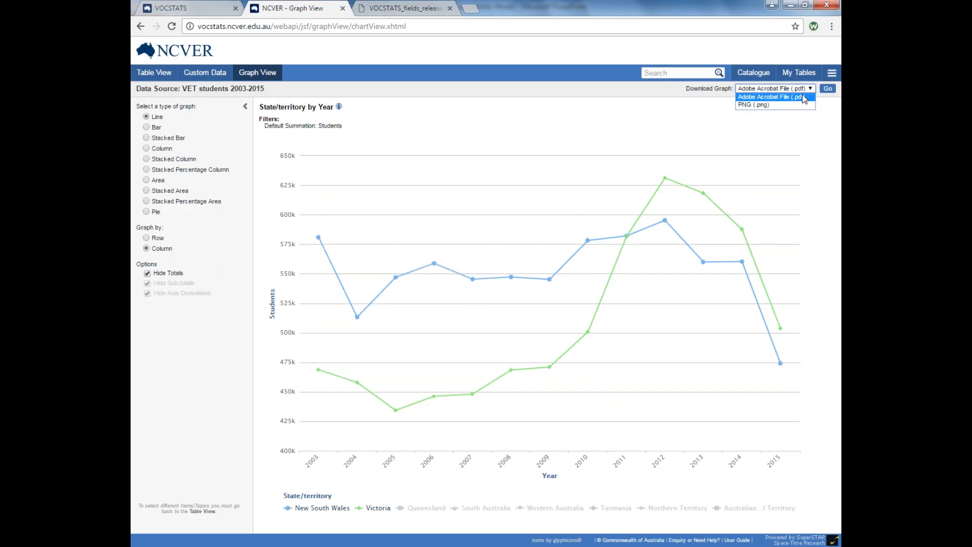
{"action": "left_click", "coordinate": [804, 98]}
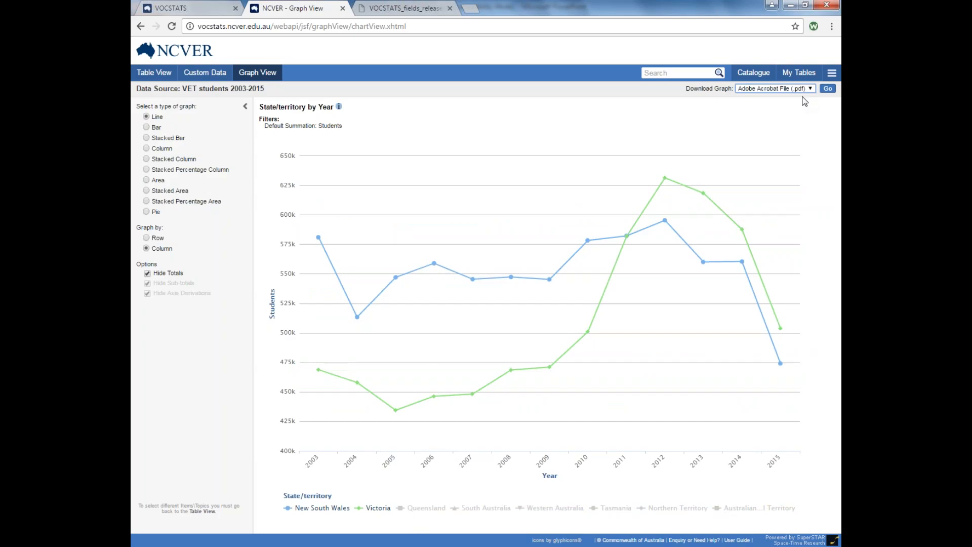
{"action": "left_click", "coordinate": [827, 89]}
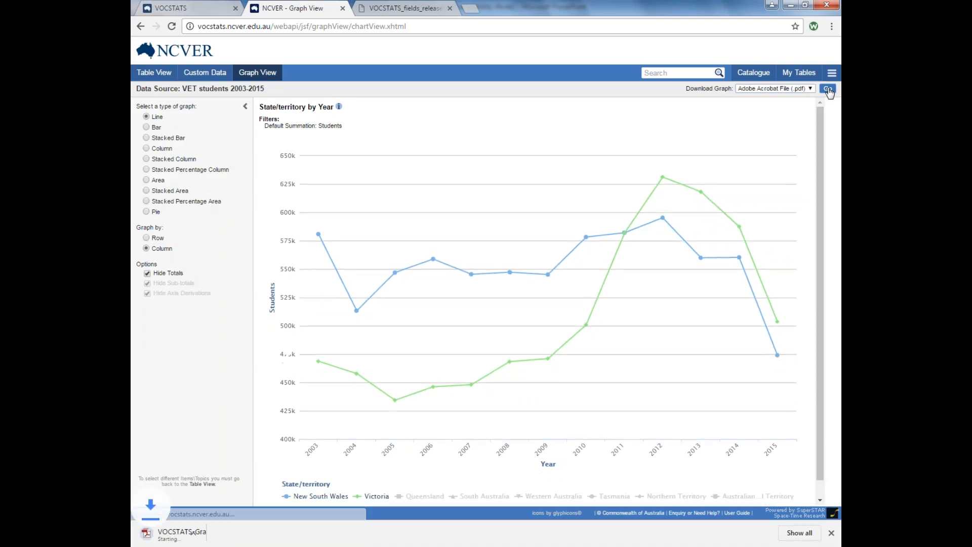
{"action": "left_click", "coordinate": [223, 538]}
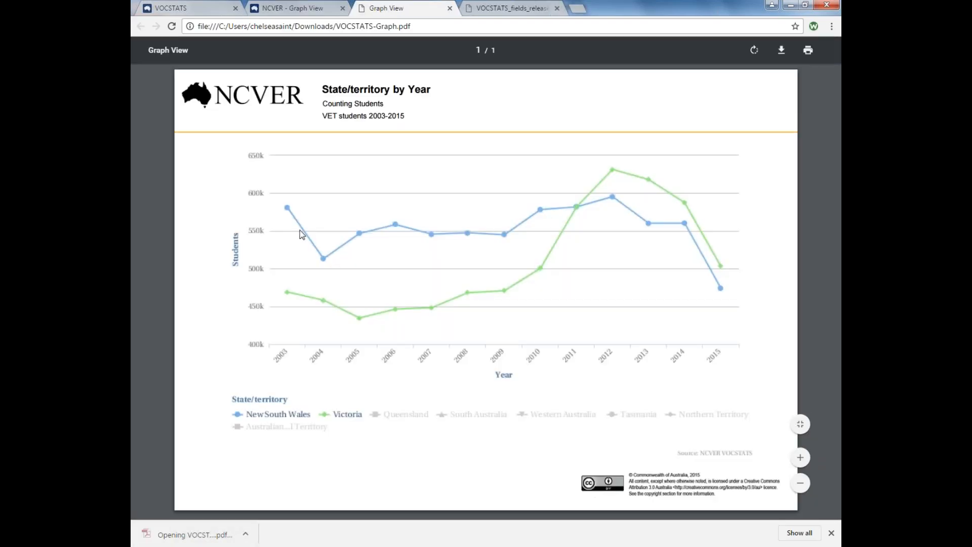
{"action": "left_click", "coordinate": [309, 7]}
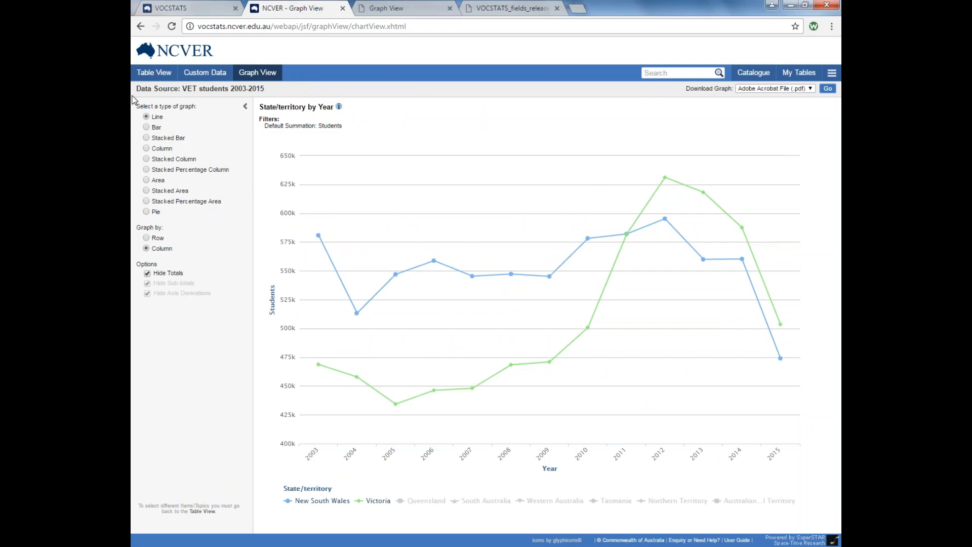
Show Table View with a narrower field list, and open the SuperWEB2 user guide via Help.
{"action": "left_click", "coordinate": [154, 73]}
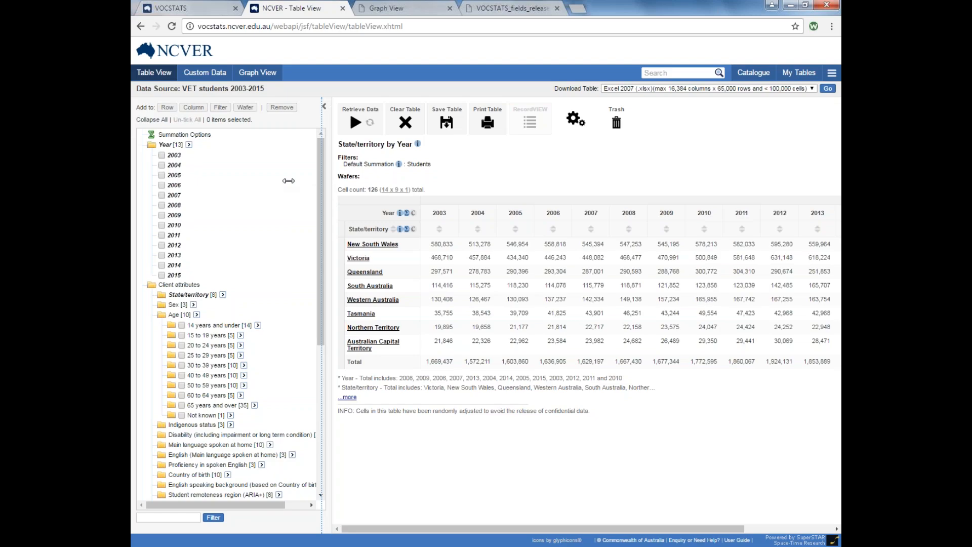
{"action": "left_click_drag", "start_coordinate": [289, 181], "coordinate": [278, 181]}
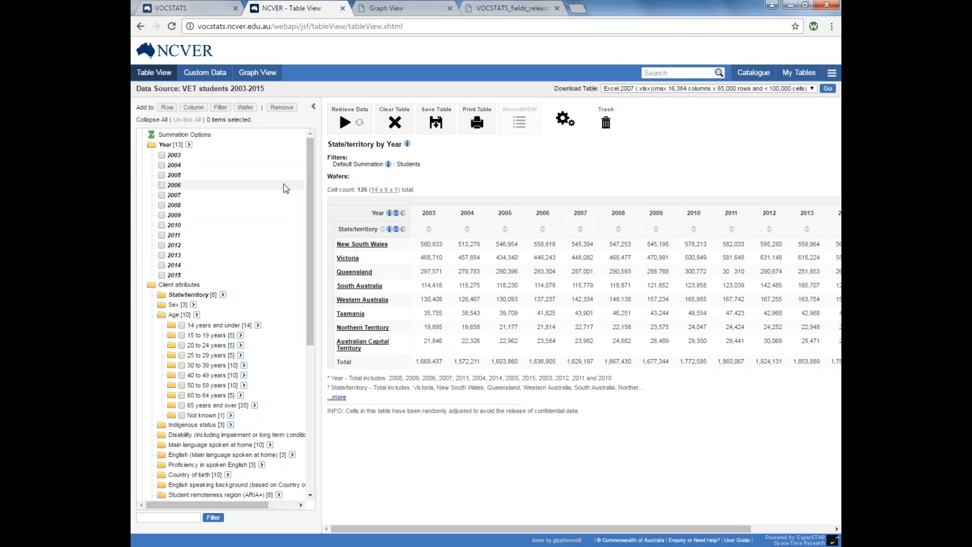
{"action": "left_click", "coordinate": [832, 76]}
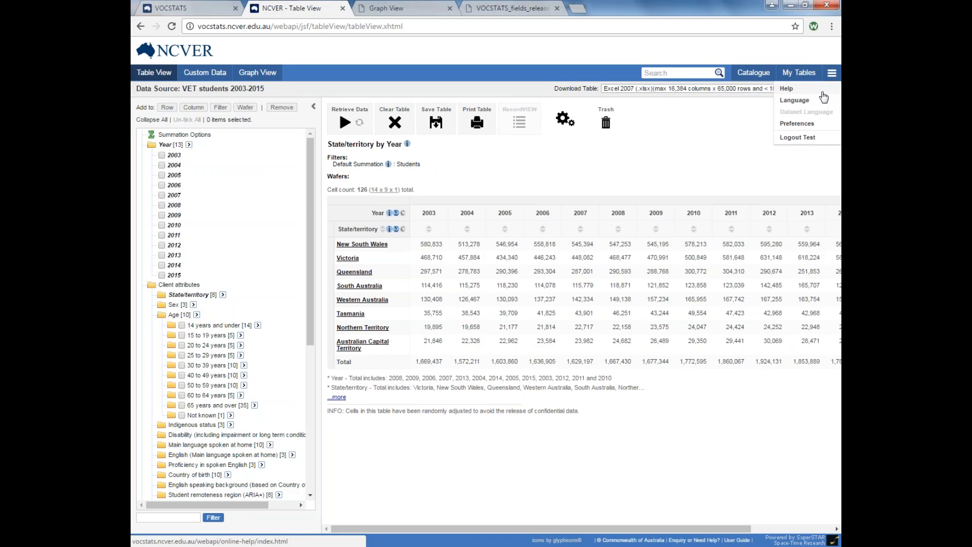
{"action": "left_click", "coordinate": [824, 96]}
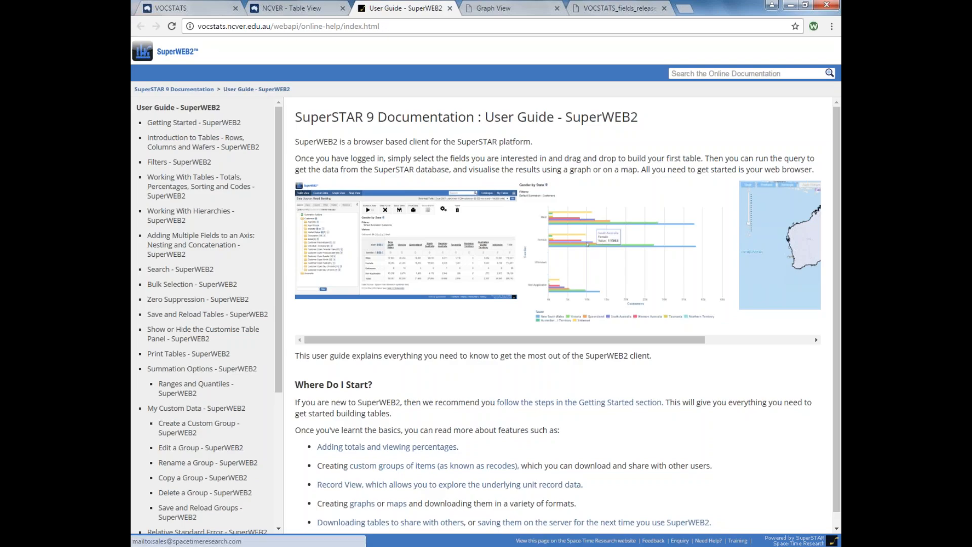
{"action": "left_click", "coordinate": [292, 11]}
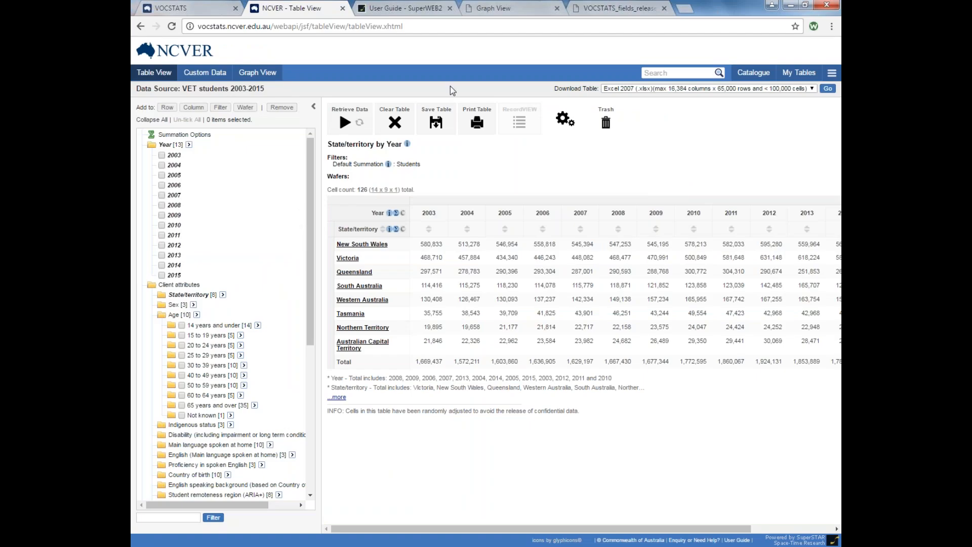
Discard the current State/territory table and collapse the attribute tree.
{"action": "left_click", "coordinate": [396, 122]}
{"action": "left_click", "coordinate": [532, 98]}
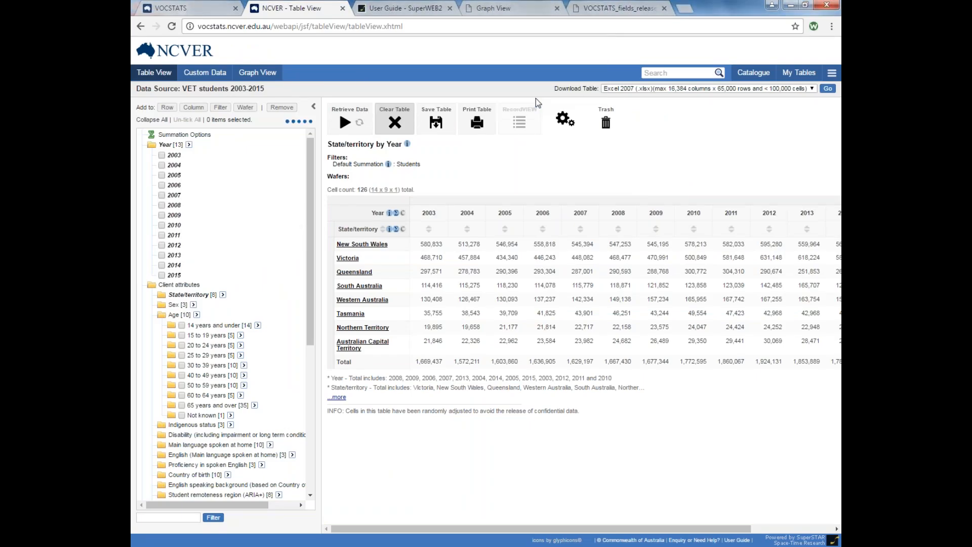
{"action": "left_click", "coordinate": [149, 120]}
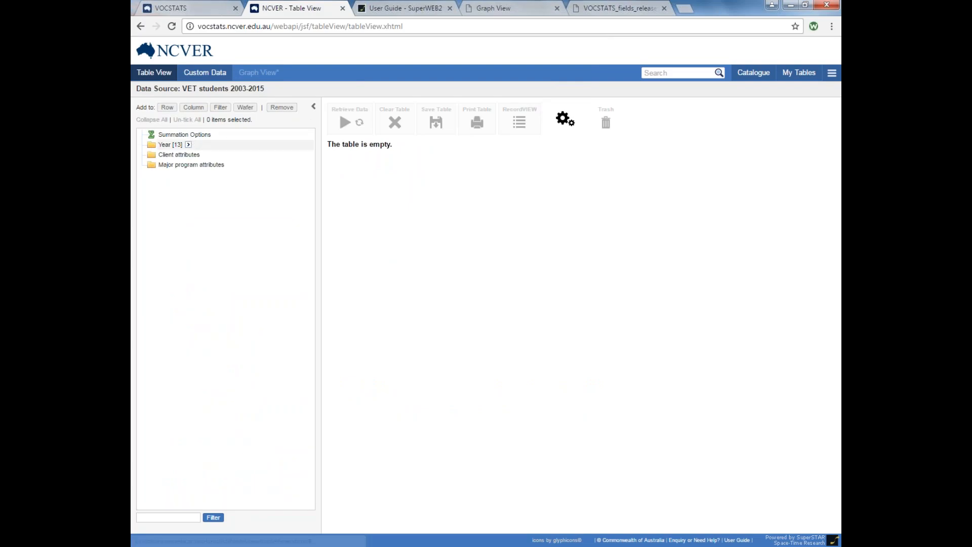
Add Year 2003–2015 to the empty table as its columns.
{"action": "left_click", "coordinate": [171, 144]}
{"action": "left_click_drag", "start_coordinate": [169, 148], "coordinate": [232, 138]}
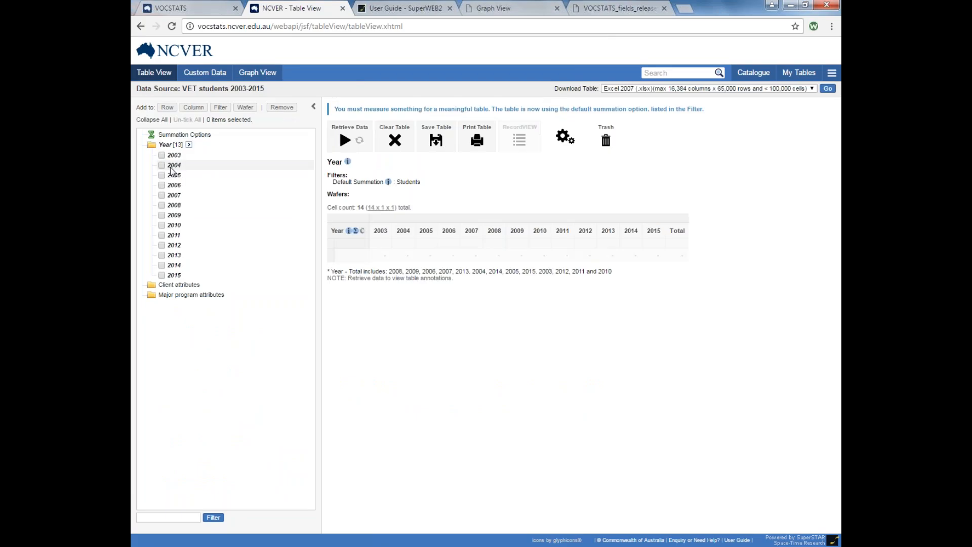
{"action": "left_click", "coordinate": [183, 285]}
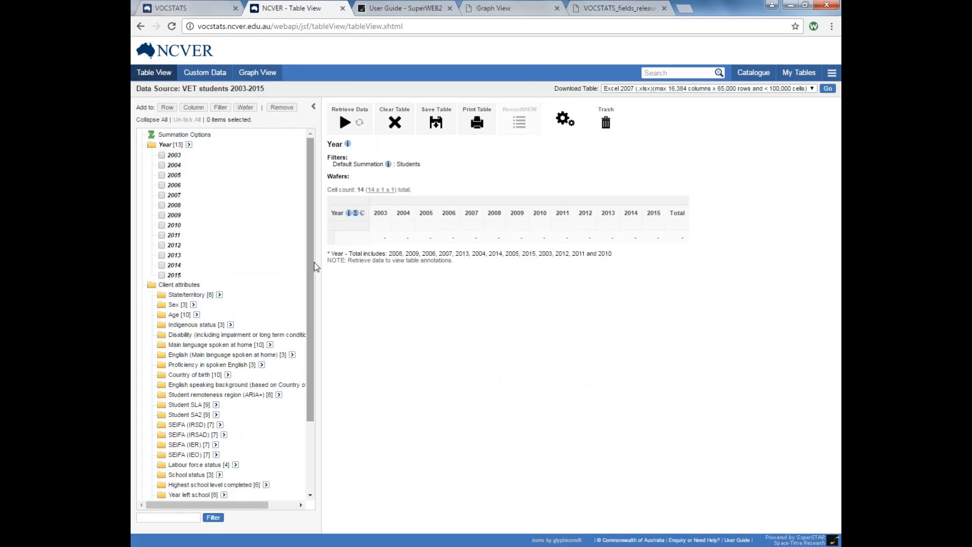
Tick all six Goulburn – Yass areas under Student SA2 > New South Wales > Capital Region.
{"action": "scroll", "coordinate": [311, 286], "scroll_direction": "down", "scroll_amount": 1}
{"action": "scroll", "coordinate": [311, 286], "scroll_direction": "down", "scroll_amount": 3}
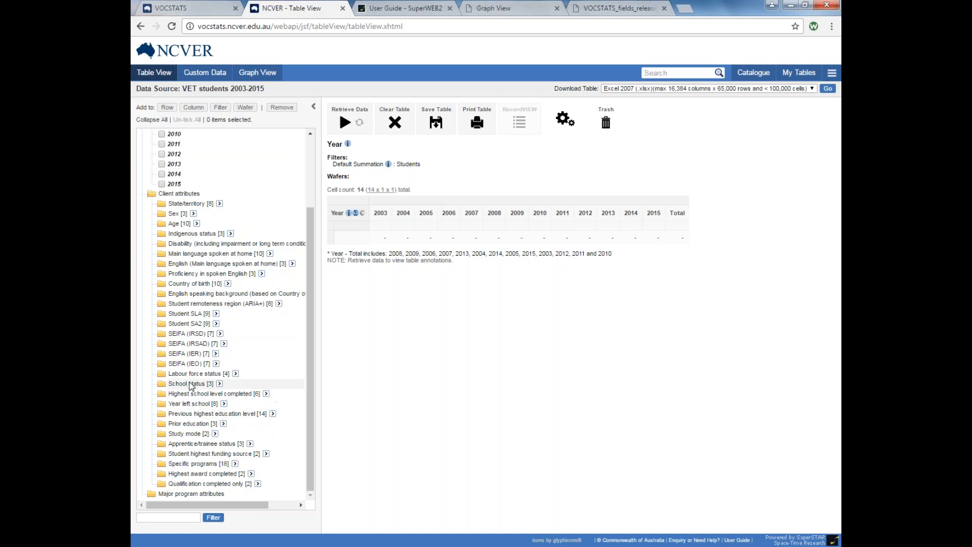
{"action": "left_click", "coordinate": [187, 325]}
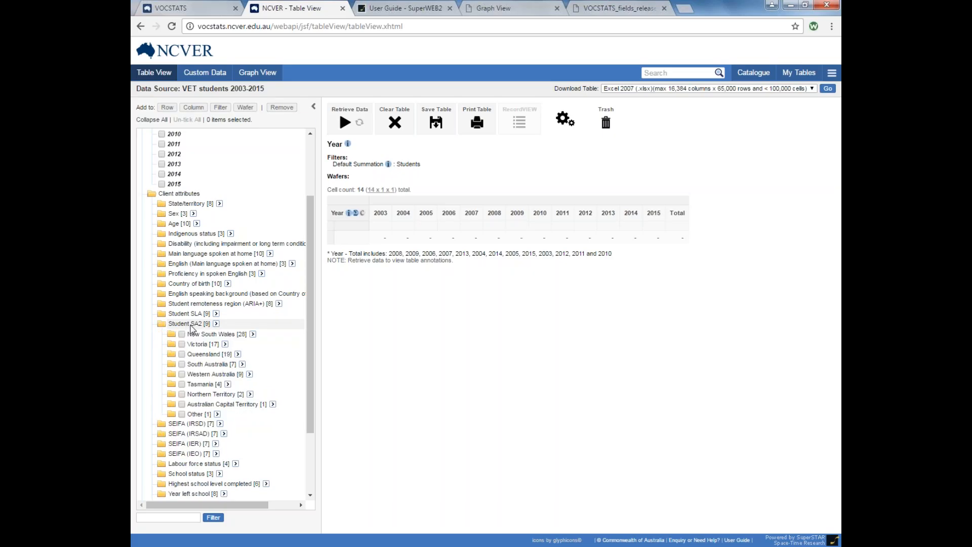
{"action": "left_click", "coordinate": [232, 335]}
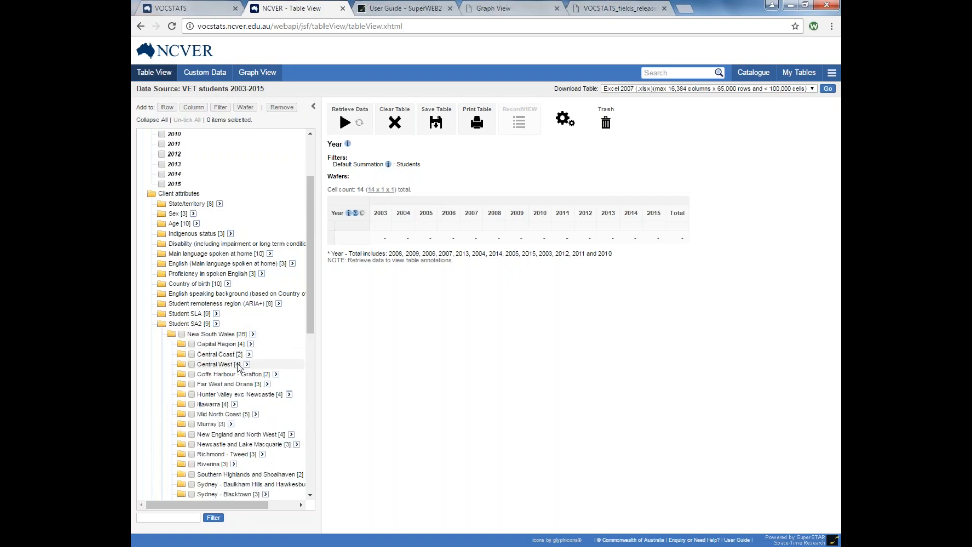
{"action": "left_click", "coordinate": [226, 344]}
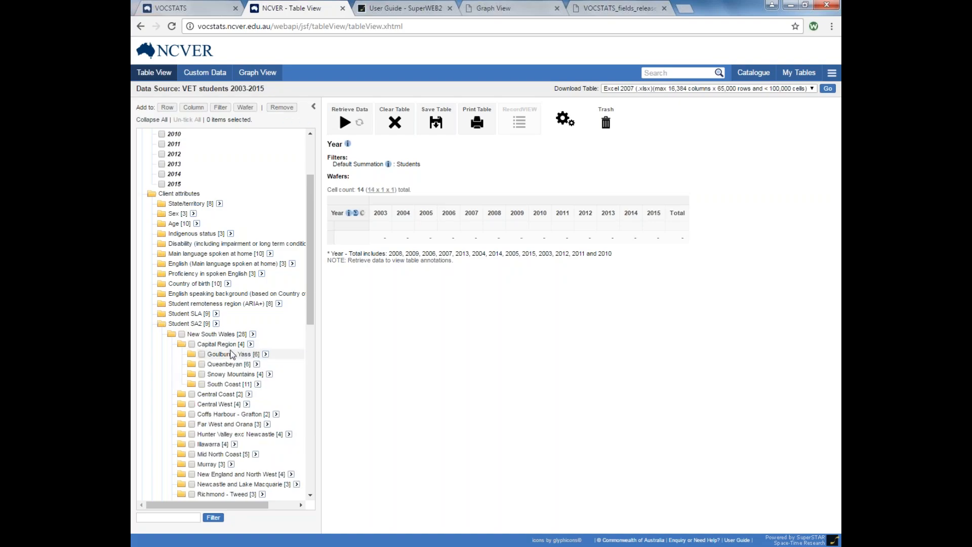
{"action": "left_click", "coordinate": [232, 354]}
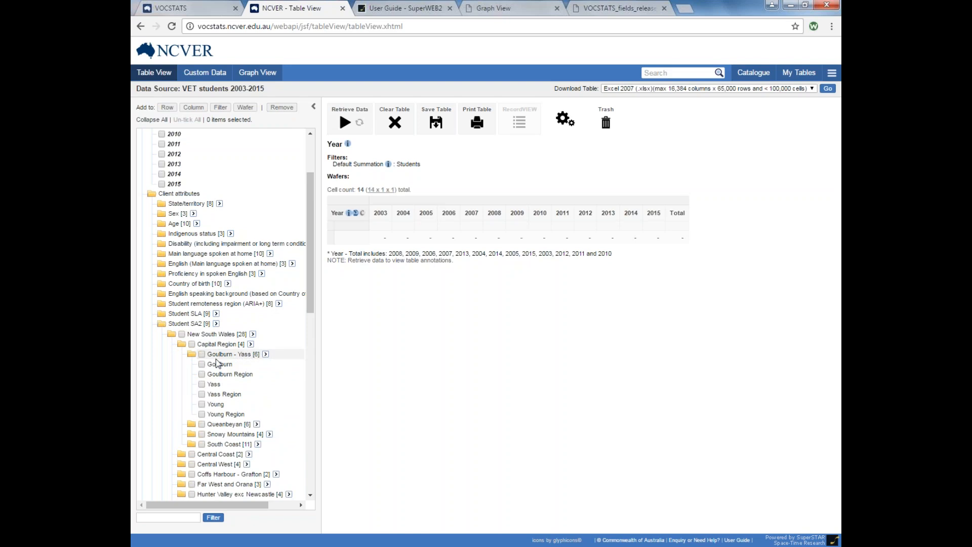
{"action": "left_click", "coordinate": [265, 354]}
{"action": "left_click", "coordinate": [282, 365]}
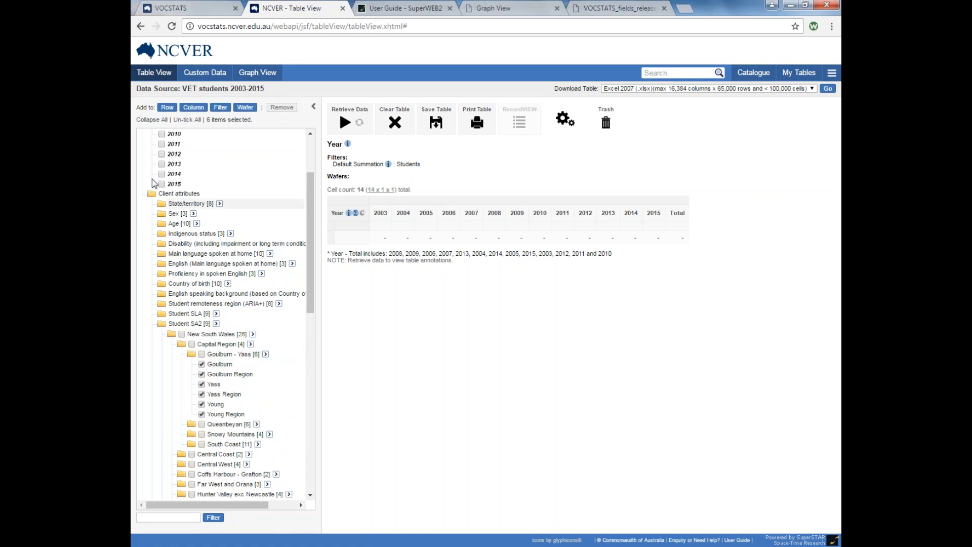
Put the Goulburn – Yass areas in rows, retrieve student counts (29,868 total), and download to Excel 2007.
{"action": "left_click", "coordinate": [168, 108]}
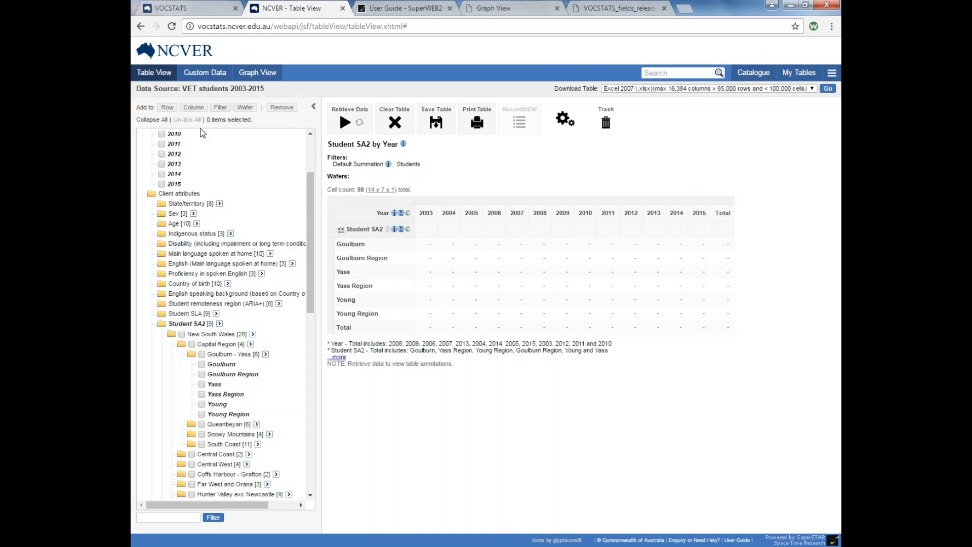
{"action": "left_click", "coordinate": [344, 123]}
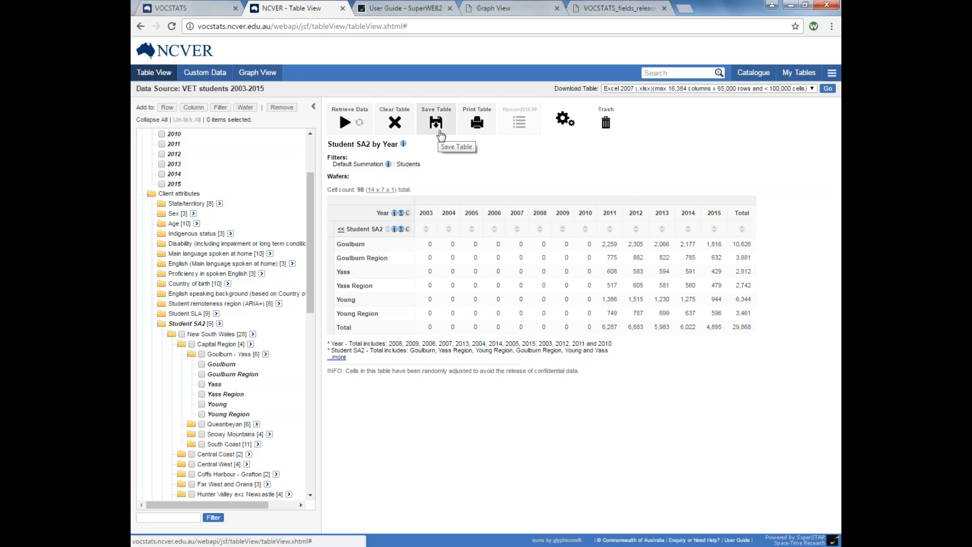
{"action": "left_click", "coordinate": [828, 90]}
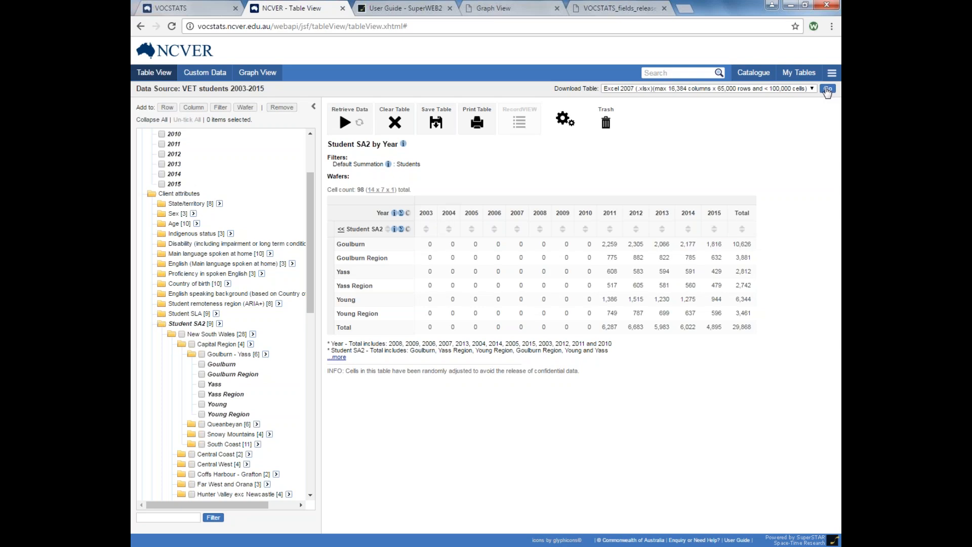